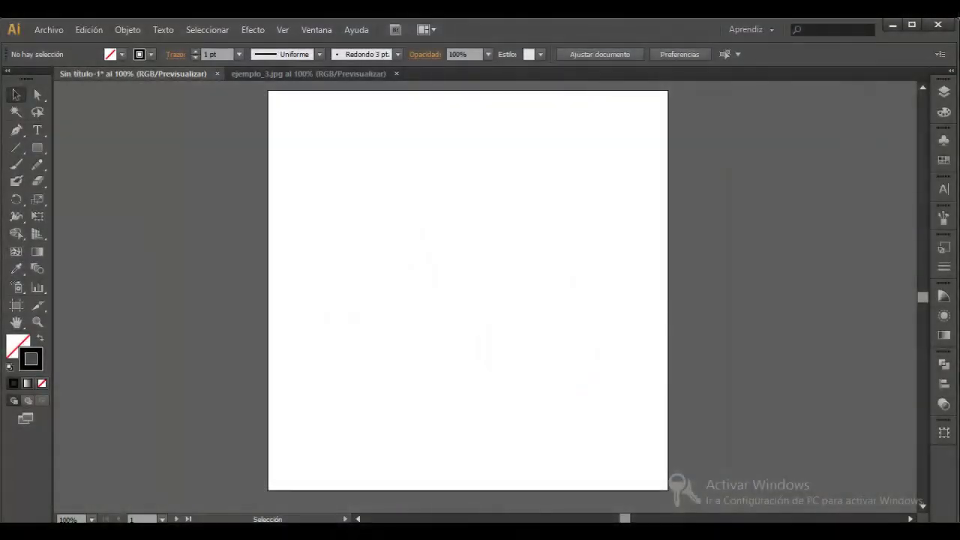
Draw a slanted line, then a horizontal and a vertical line crossing below it
click(15, 147)
drag(318, 141, 420, 185)
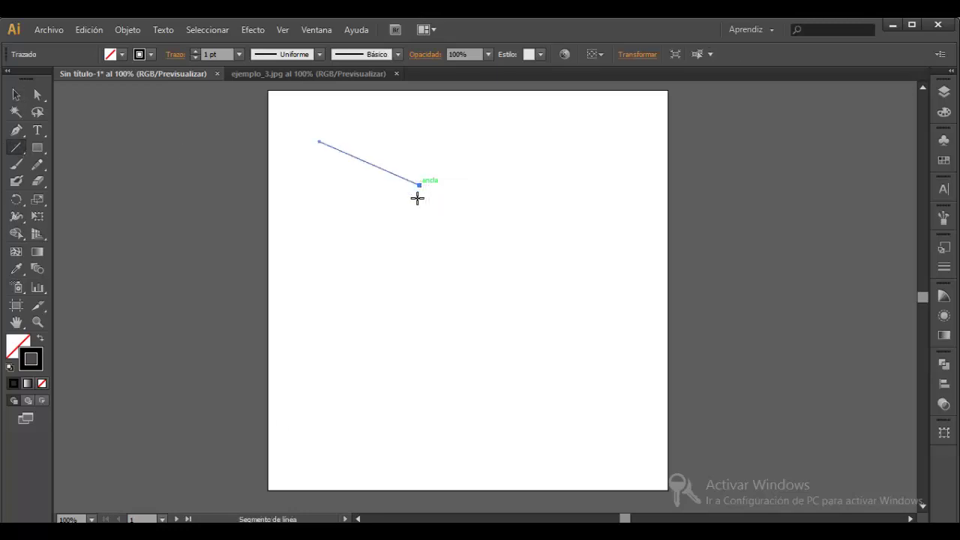
drag(349, 268, 442, 275)
drag(384, 229, 385, 336)
Select the slanted line's end points with Direct Selection and shift it down-right
key(v)
click(306, 388)
click(38, 93)
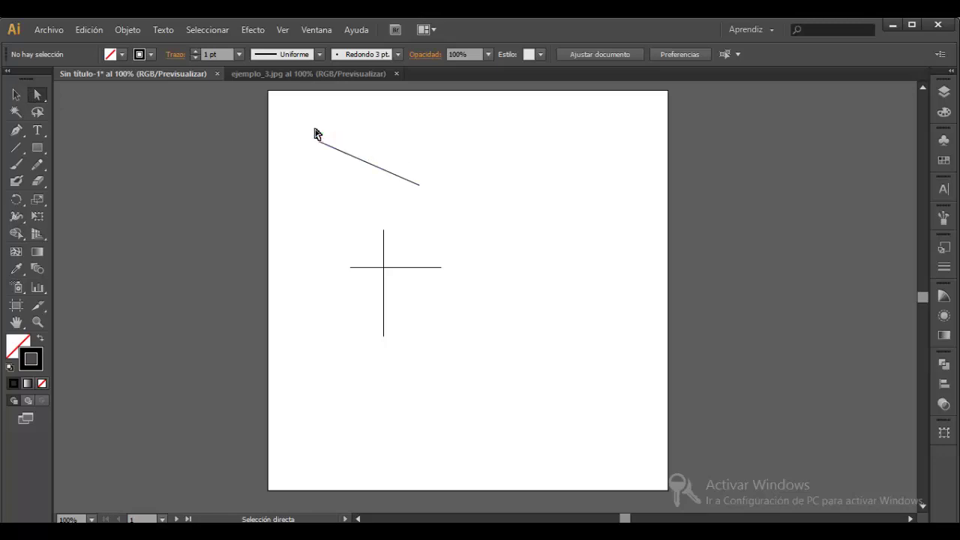
drag(315, 129, 332, 163)
drag(433, 201, 410, 171)
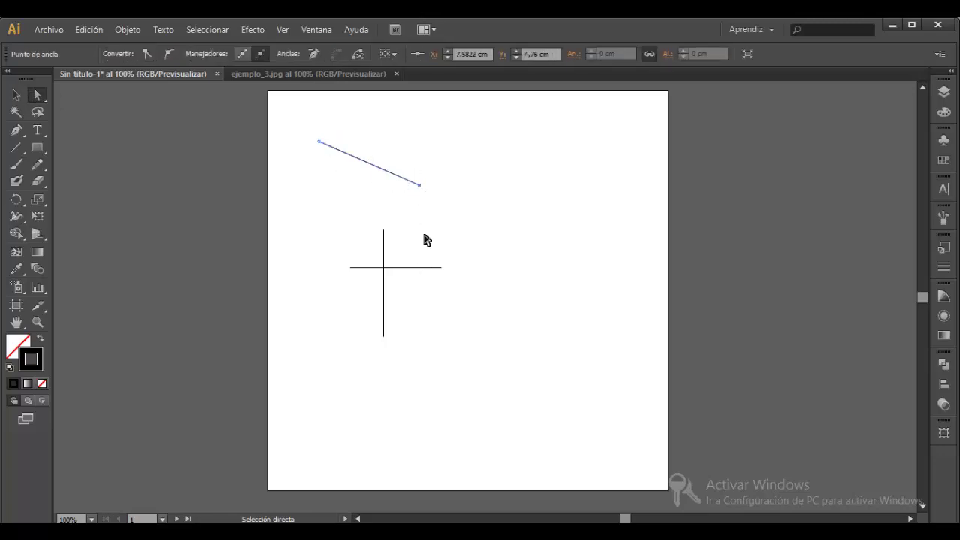
key(ctrl+z)
Deselect the slanted line, then select and clear one of its anchors
key(v)
click(520, 217)
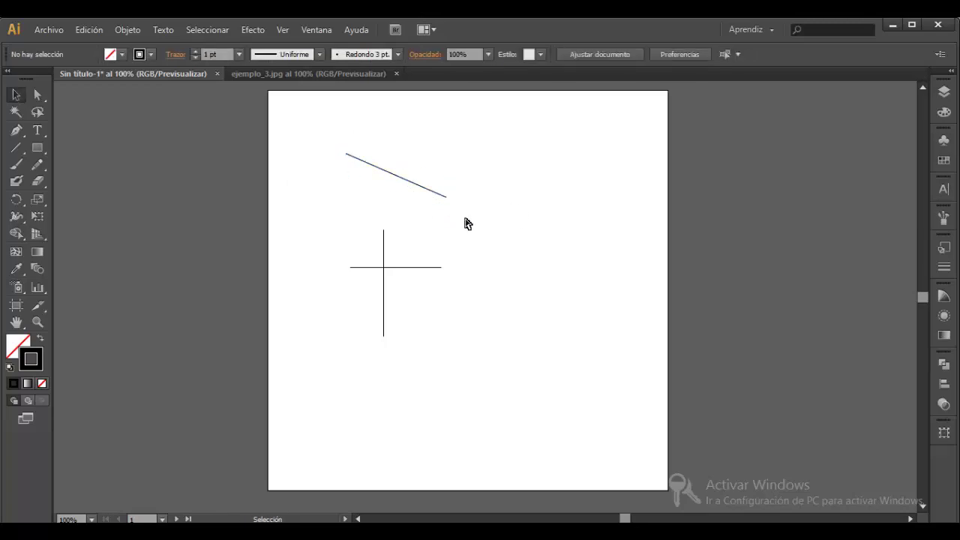
key(a)
click(447, 193)
click(484, 223)
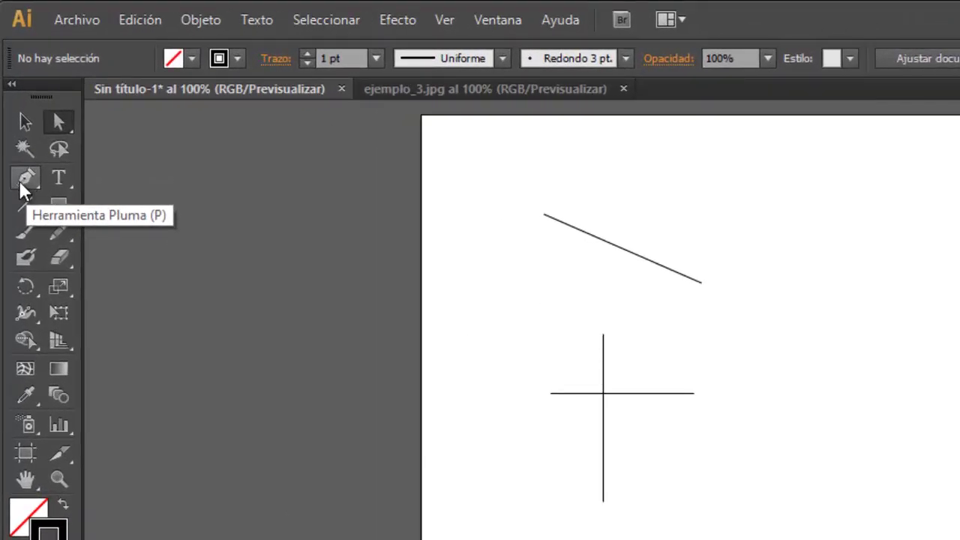
Pick the Pen tool and place a first anchor beside the existing lines
click(22, 180)
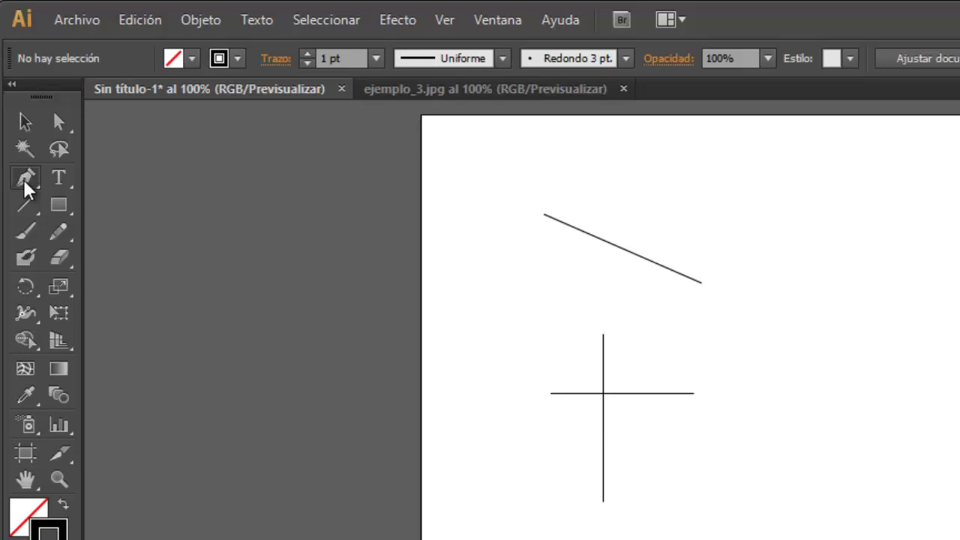
key(p)
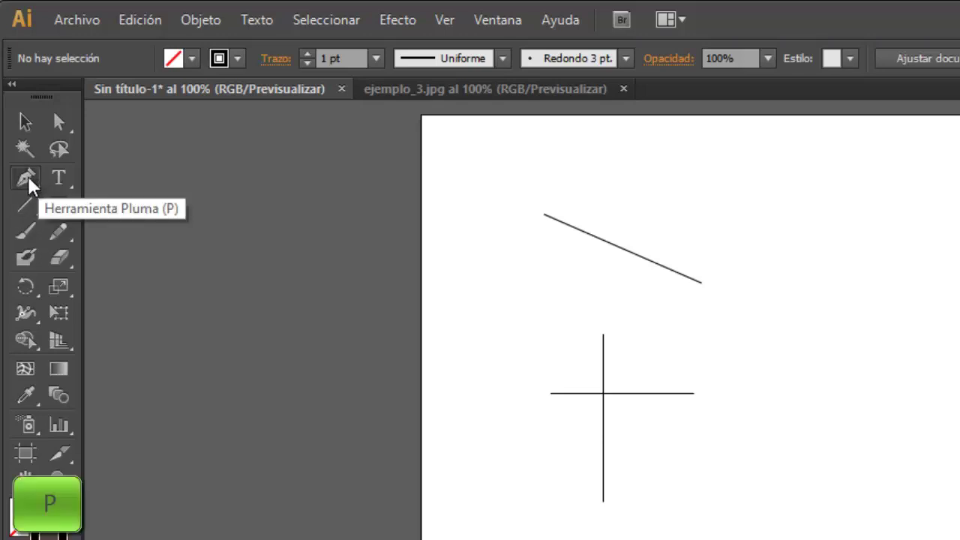
click(604, 334)
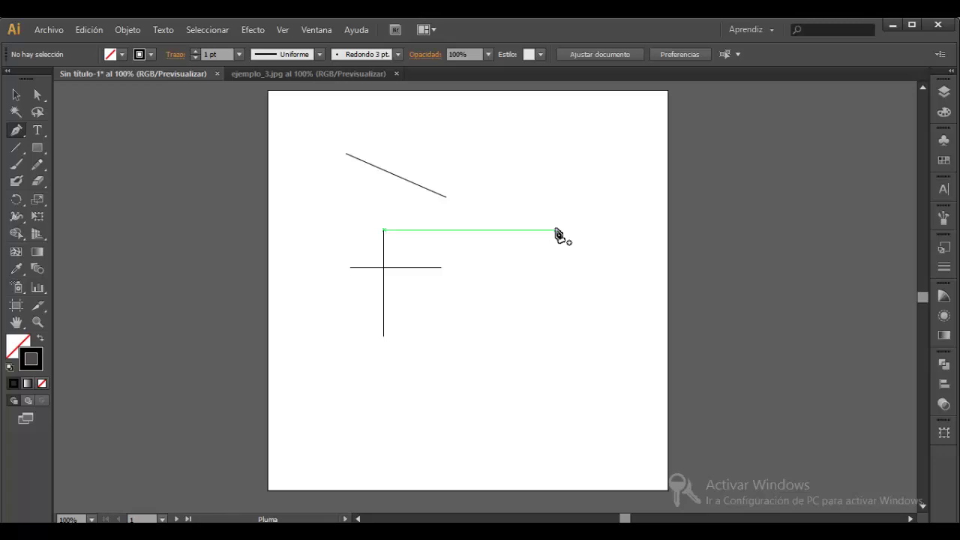
Start a corner-point path near the top and zigzag it down the right side
click(467, 128)
click(557, 134)
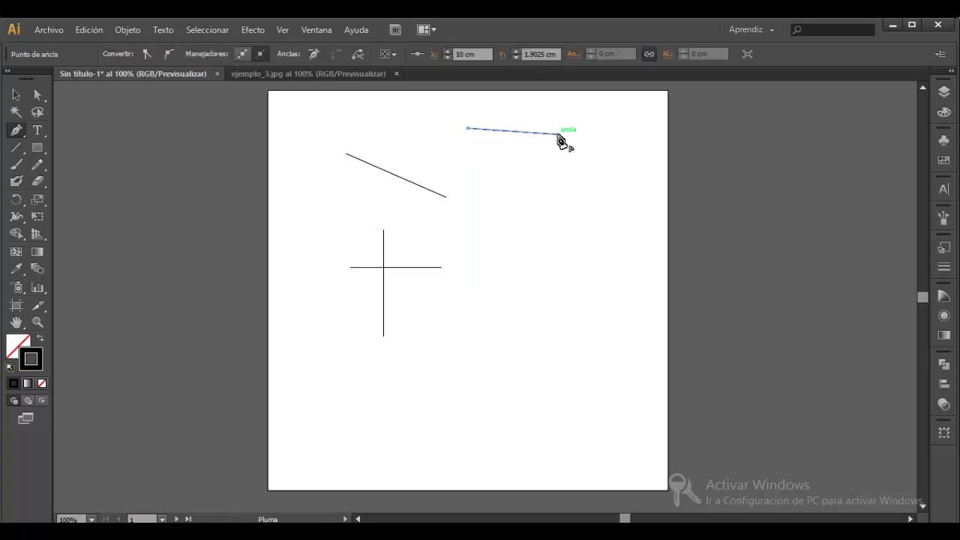
click(579, 190)
click(589, 249)
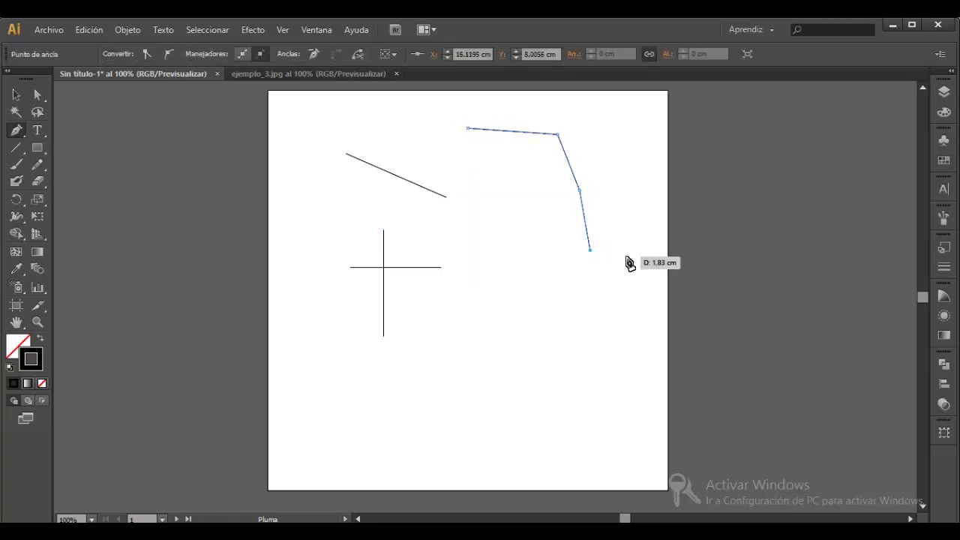
click(626, 257)
click(606, 294)
click(622, 349)
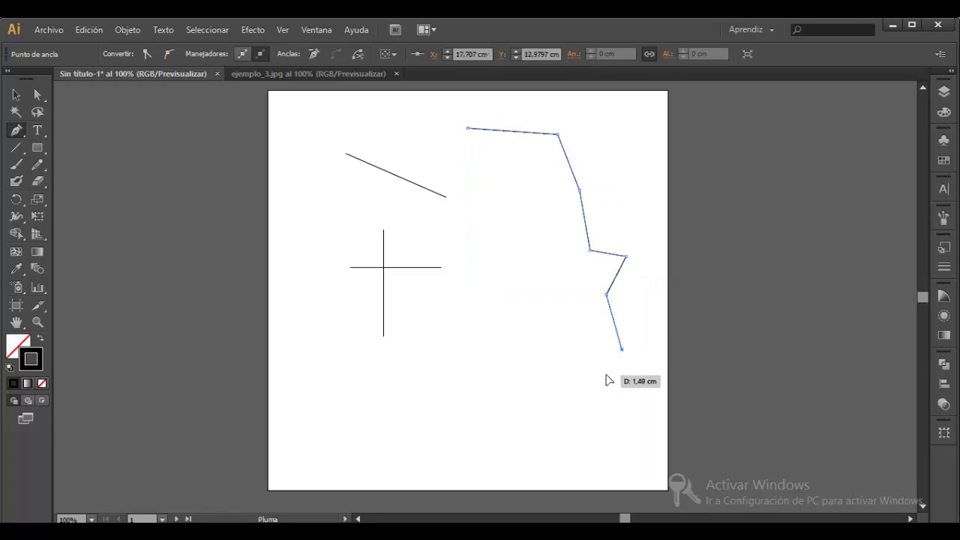
click(606, 375)
Finish the zigzag with corners along the bottom toward the left, then deselect it
click(584, 337)
click(544, 385)
click(541, 432)
click(478, 431)
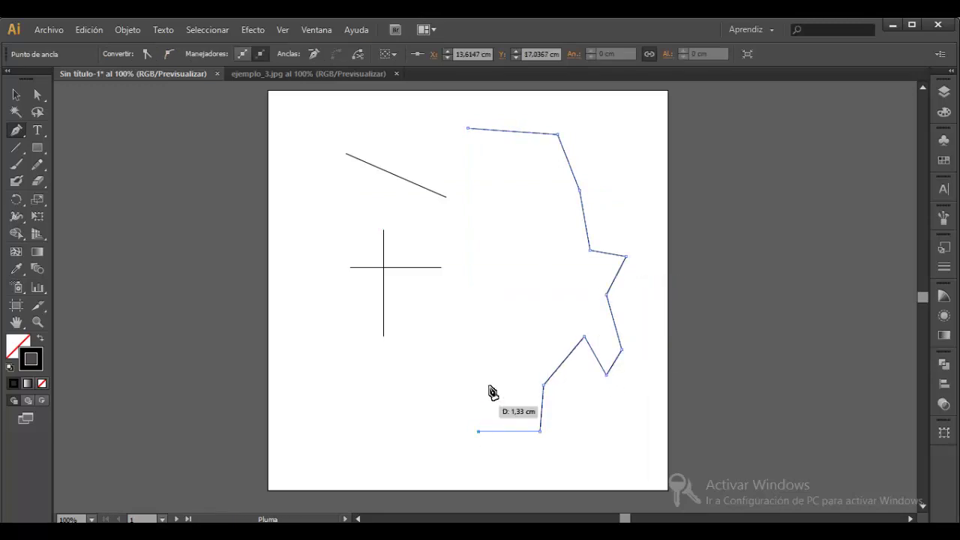
click(489, 384)
click(420, 407)
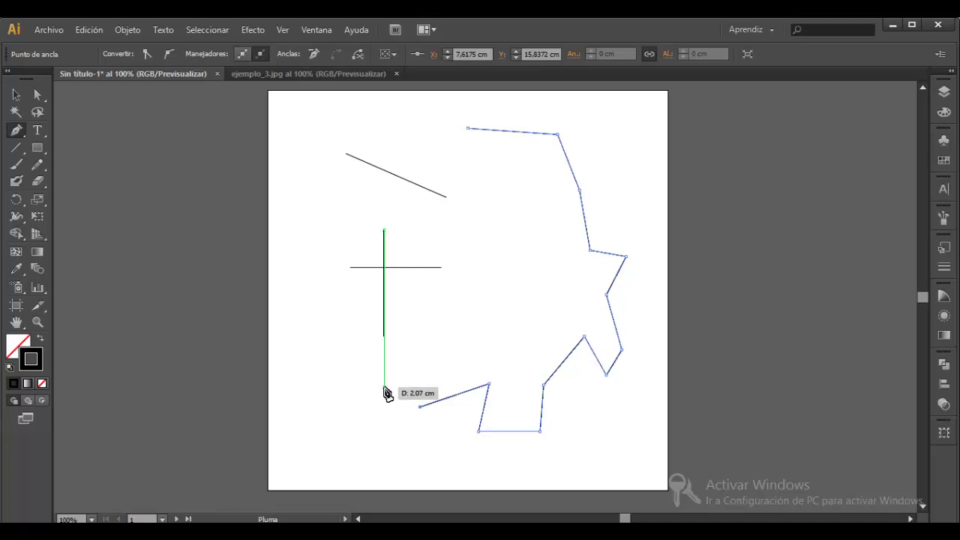
key(v)
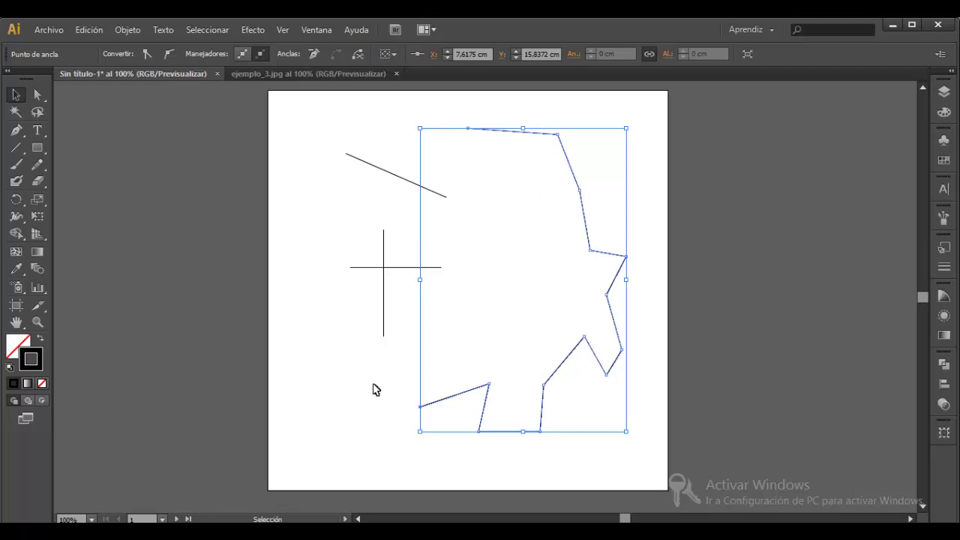
click(370, 390)
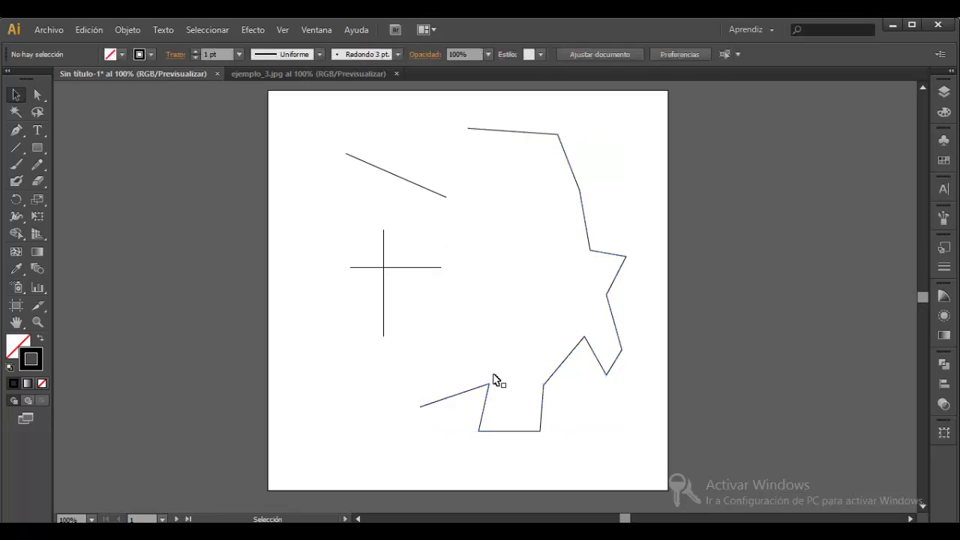
Pan to the artboard of black reference shapes and zoom in on it
drag(728, 325, 418, 289)
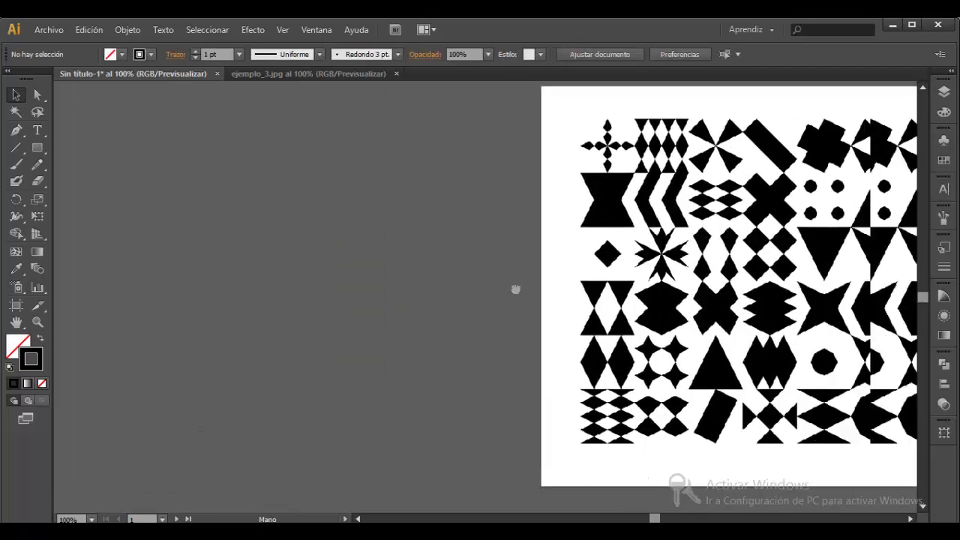
drag(515, 287, 384, 297)
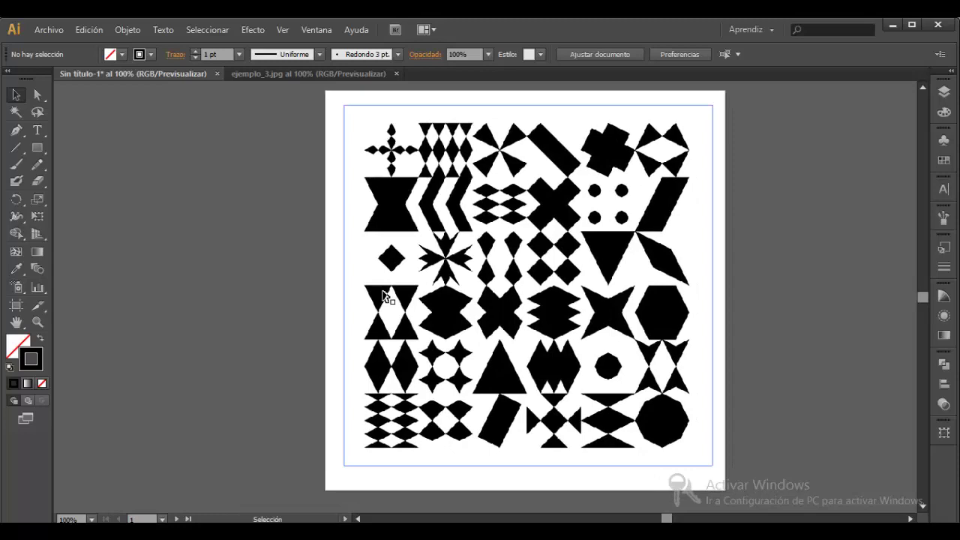
key(ctrl+plus)
mouse_move(384, 296)
mouse_down()
mouse_move(334, 236)
mouse_move(322, 249)
mouse_up()
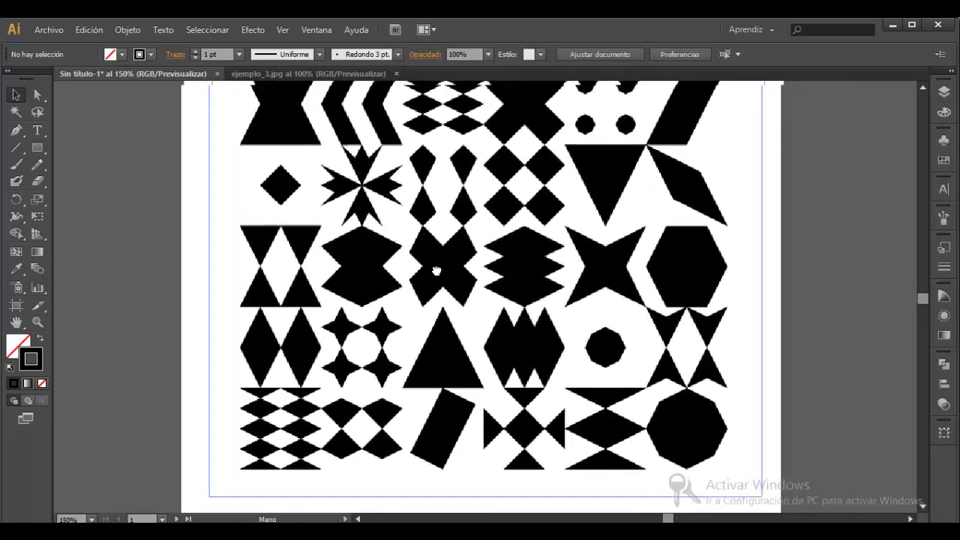
drag(436, 271, 439, 375)
drag(458, 258, 497, 304)
drag(472, 351, 453, 314)
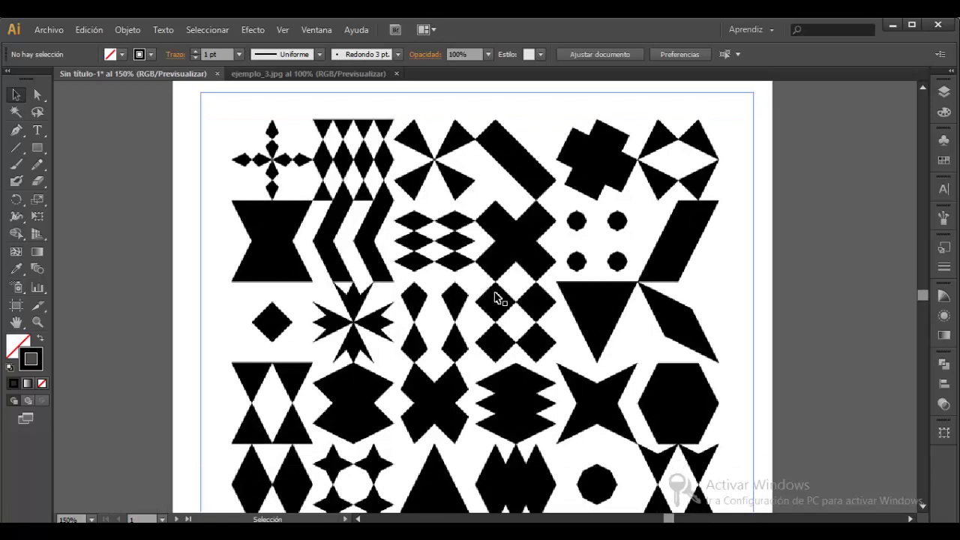
Centre the top rows of shapes and zoom in further, ready to trace
drag(656, 378, 649, 252)
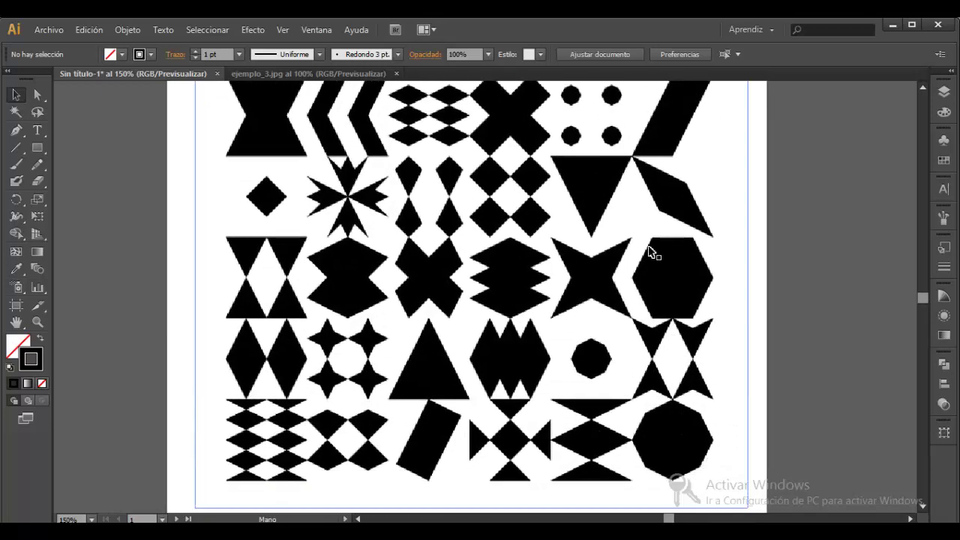
drag(571, 246, 573, 329)
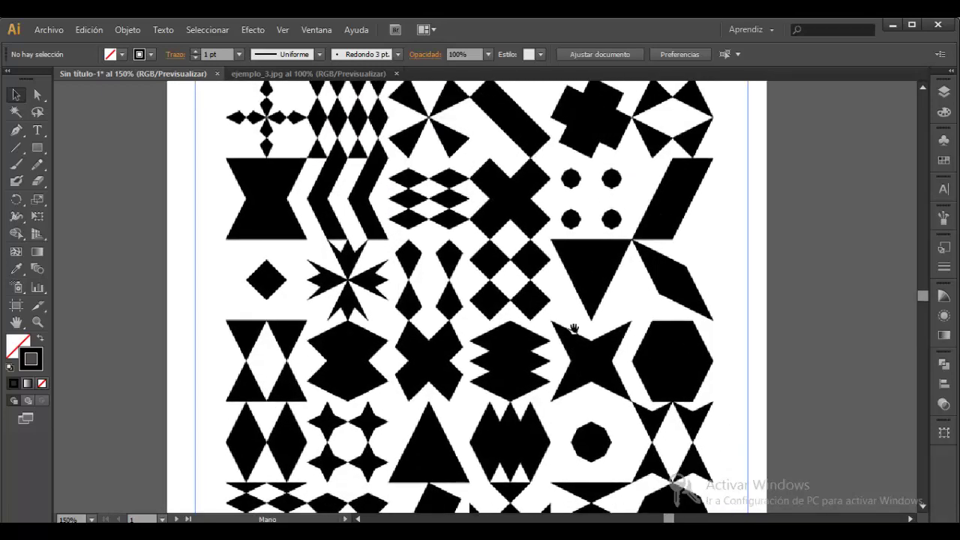
mouse_move(478, 294)
mouse_down()
mouse_move(491, 275)
mouse_move(503, 278)
mouse_move(491, 262)
mouse_move(442, 323)
mouse_move(492, 333)
mouse_up()
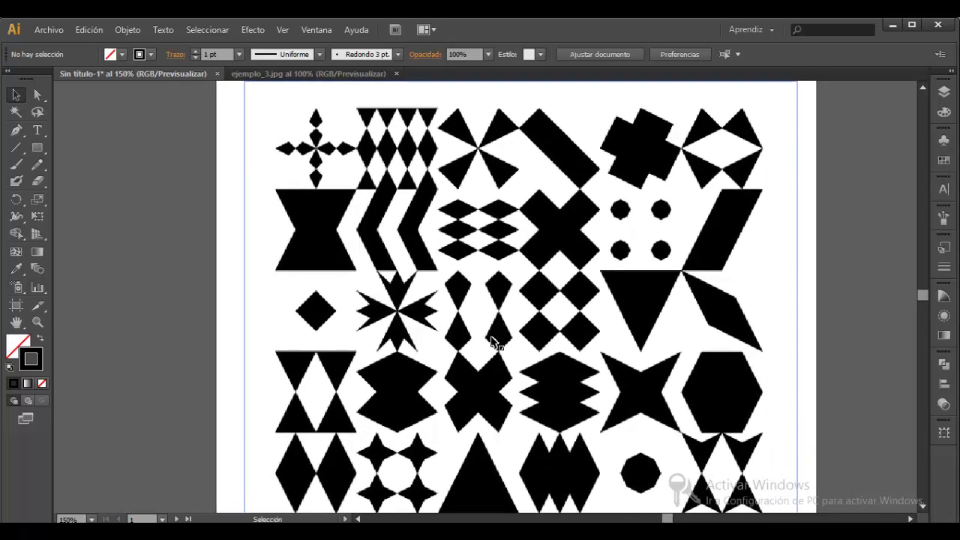
key(ctrl+plus)
scroll(436, 315, left, 2)
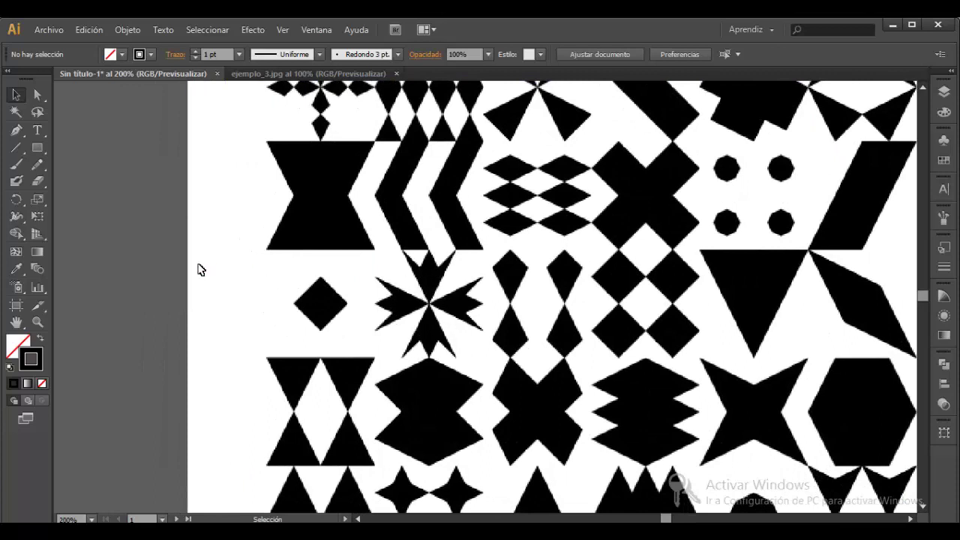
key(p)
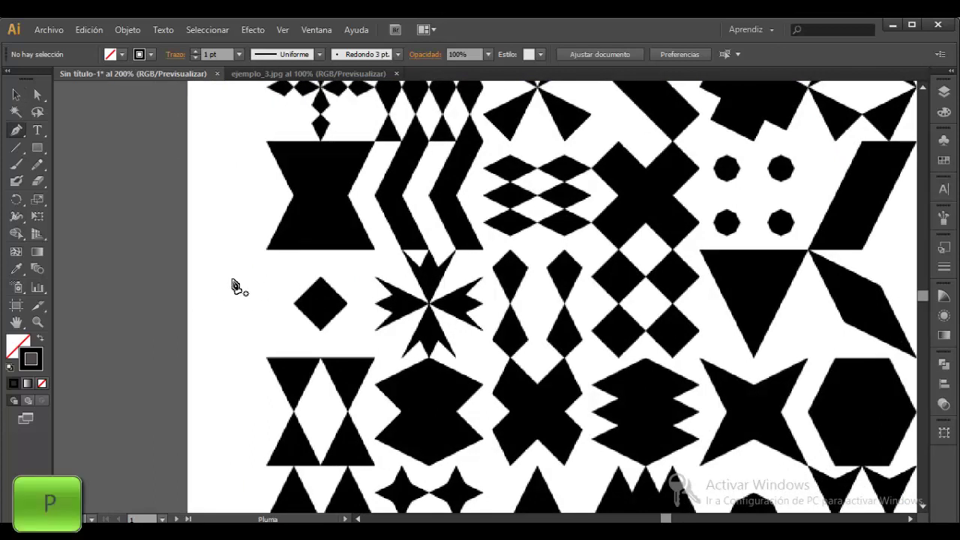
Set the stroke to red, trace the star's upper arm closed, and fill it red
click(150, 54)
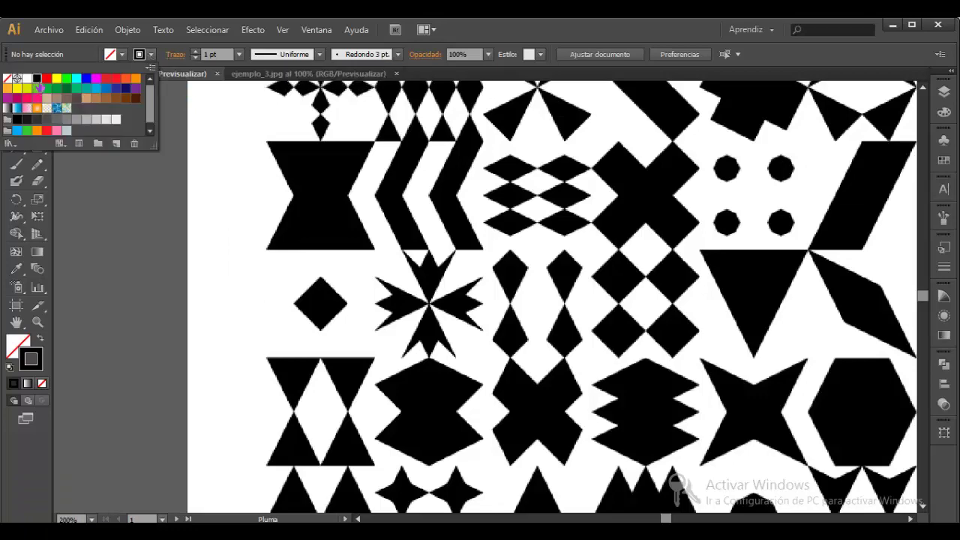
click(46, 79)
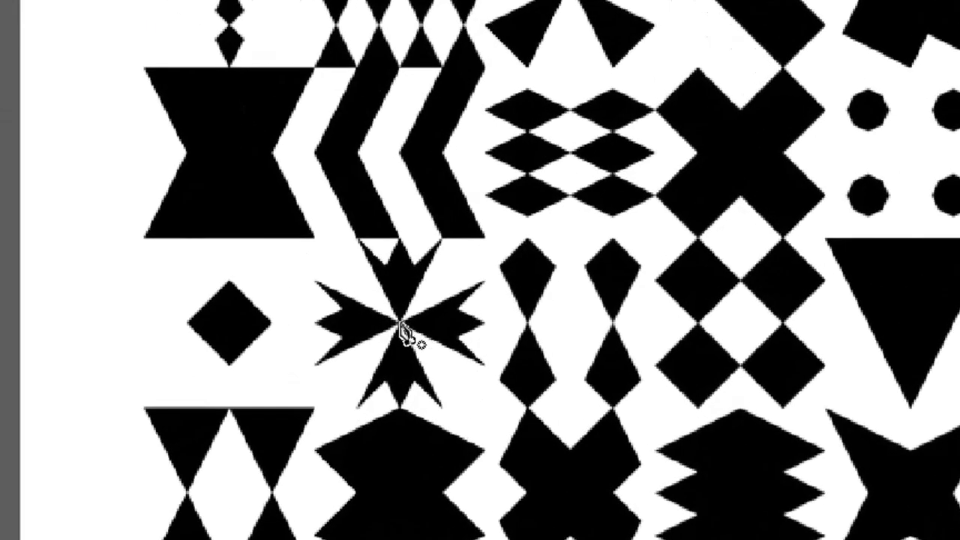
click(400, 325)
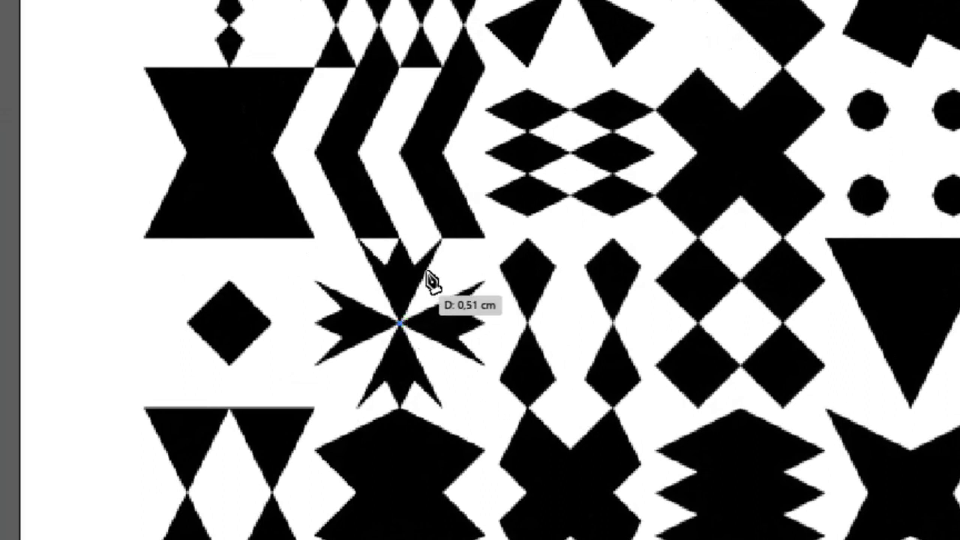
click(441, 238)
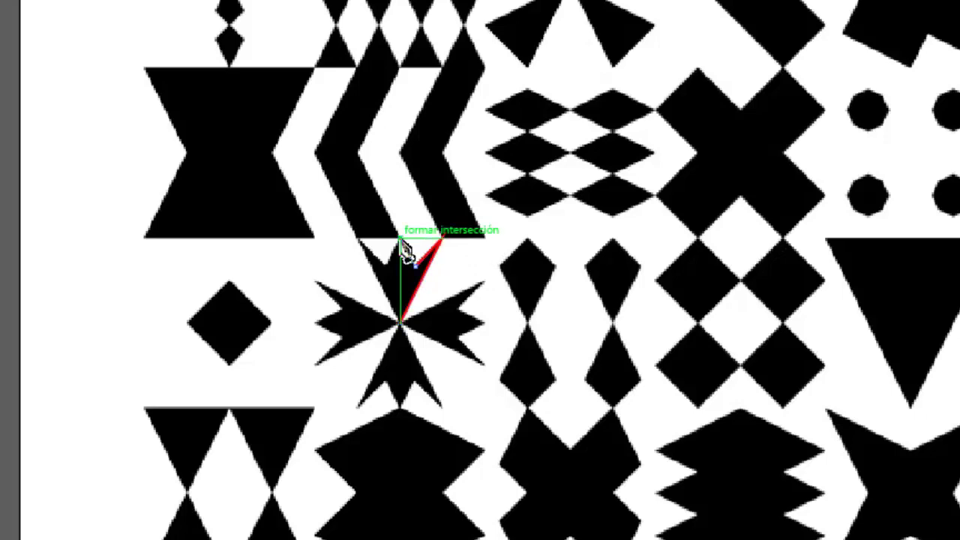
click(401, 239)
click(383, 266)
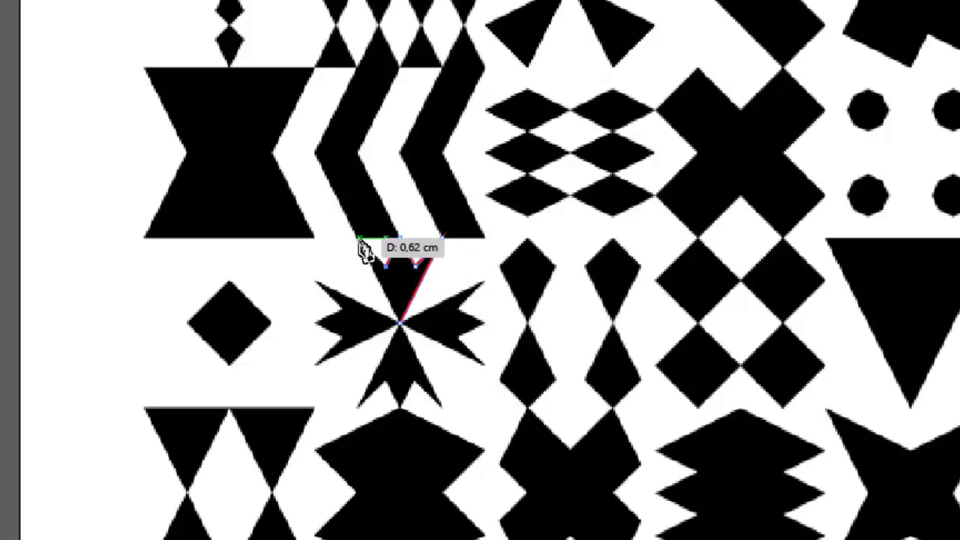
click(357, 238)
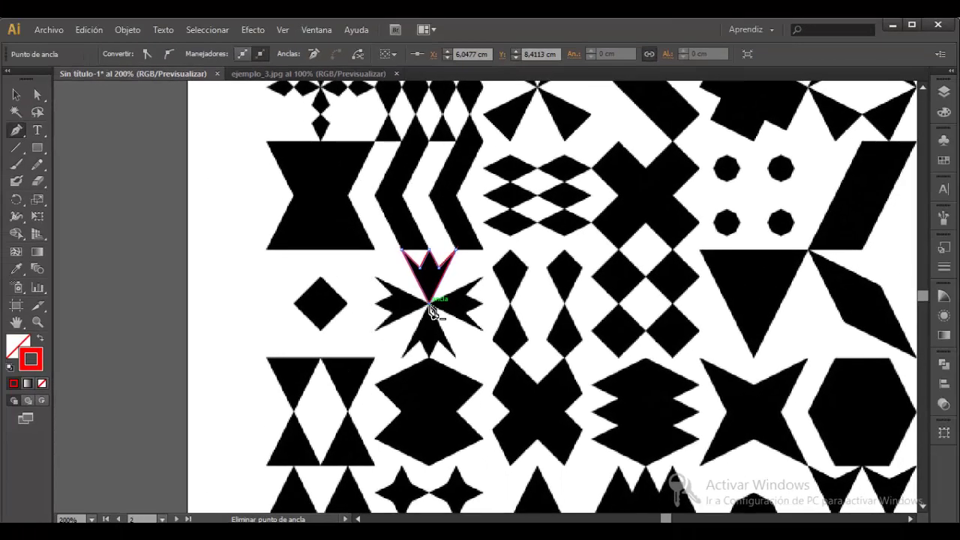
click(429, 304)
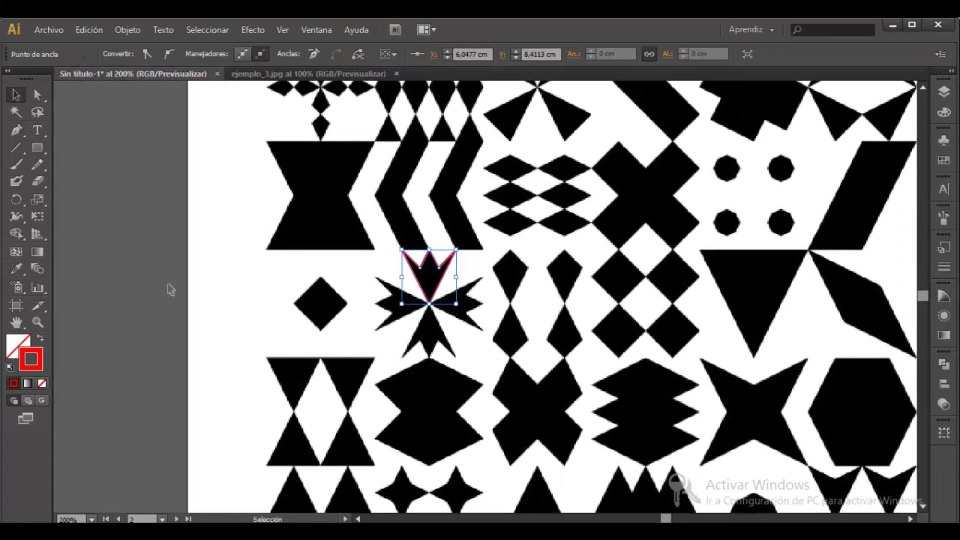
key(shift+x)
click(142, 293)
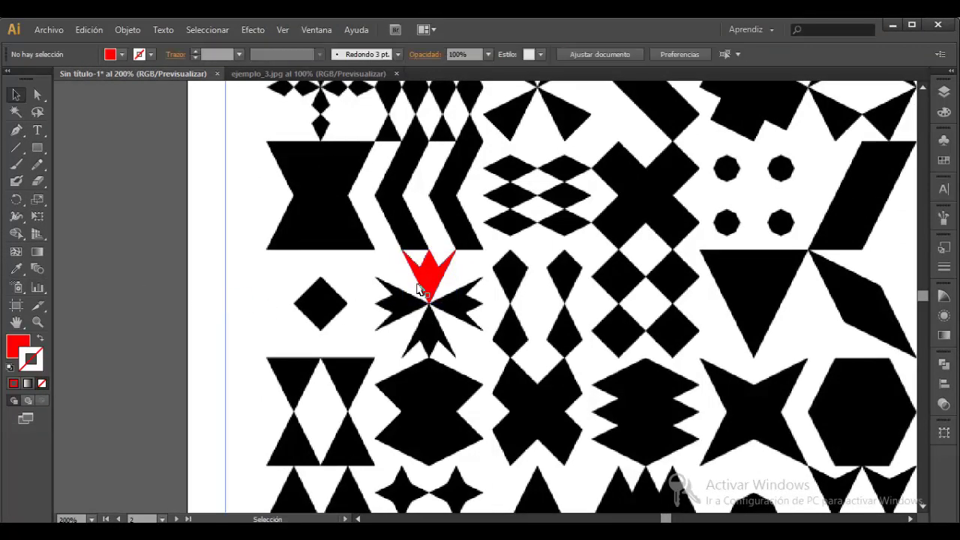
Rotate copies of the red arm around the star's centre to form four red arms
click(441, 281)
key(r)
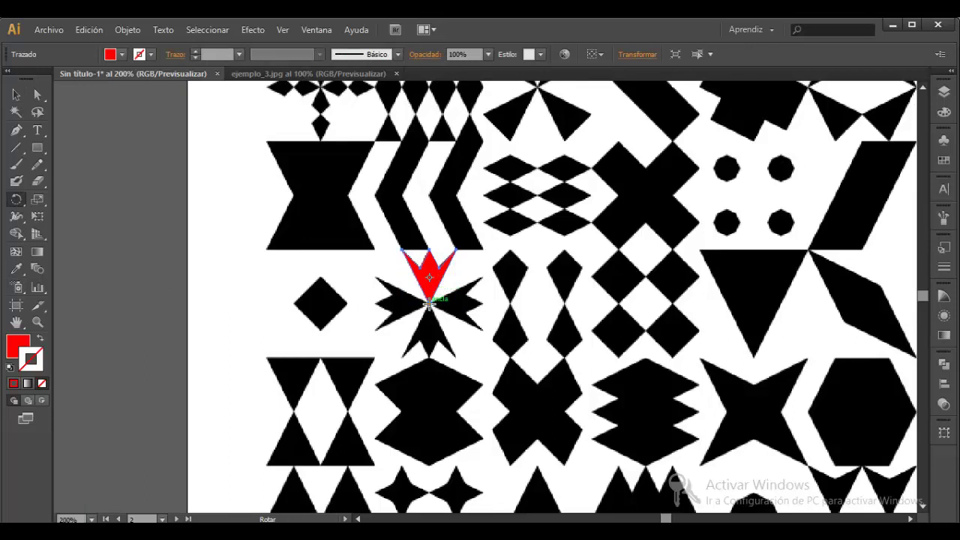
click(429, 303)
drag(432, 281, 402, 305)
key(alt)
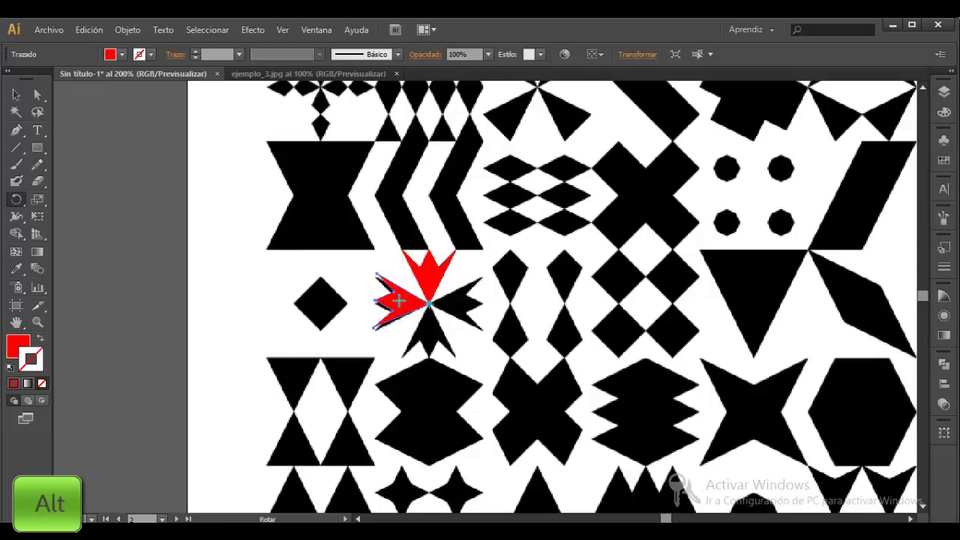
key(ctrl+d)
key(ctrl+d)
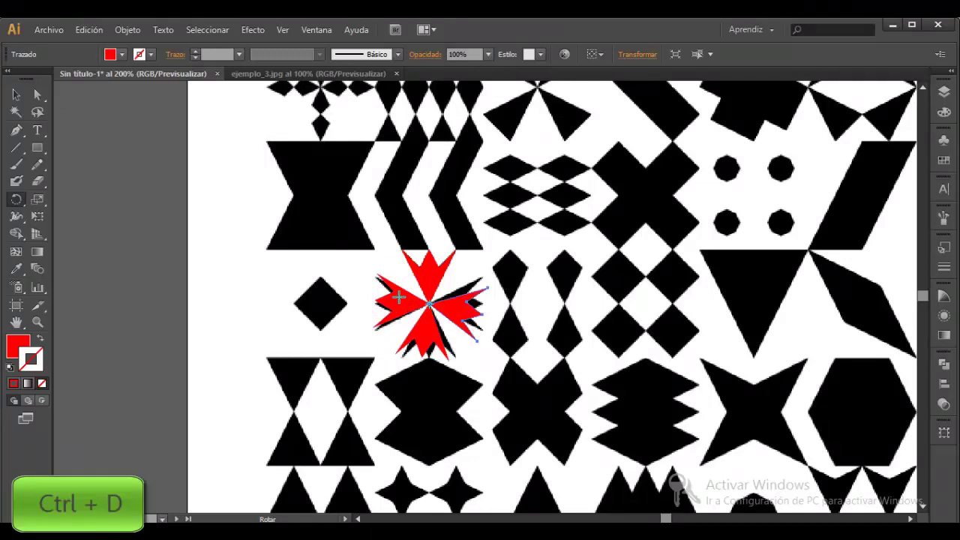
key(v)
click(225, 338)
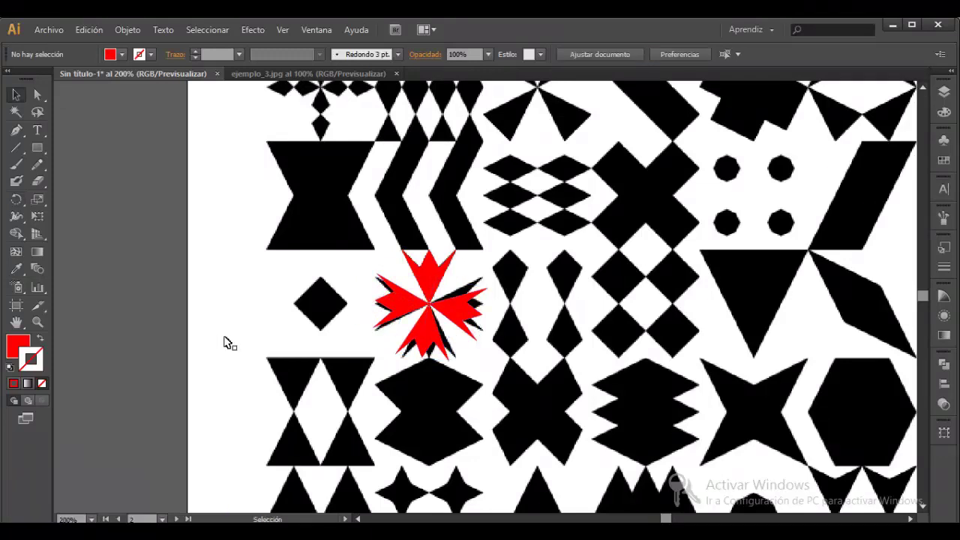
drag(584, 392, 371, 238)
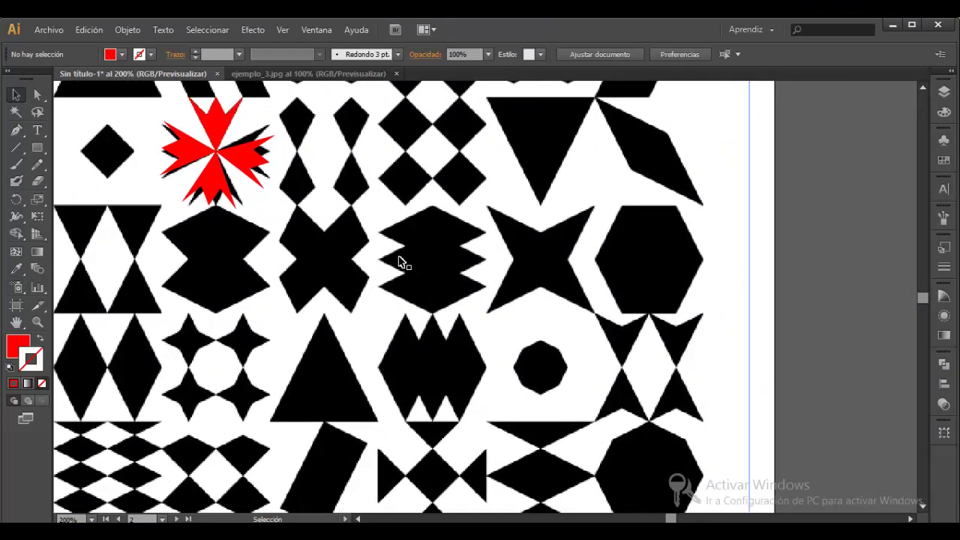
Trace the zigzag block from its top-left corner down the left edge as a red outline
key(p)
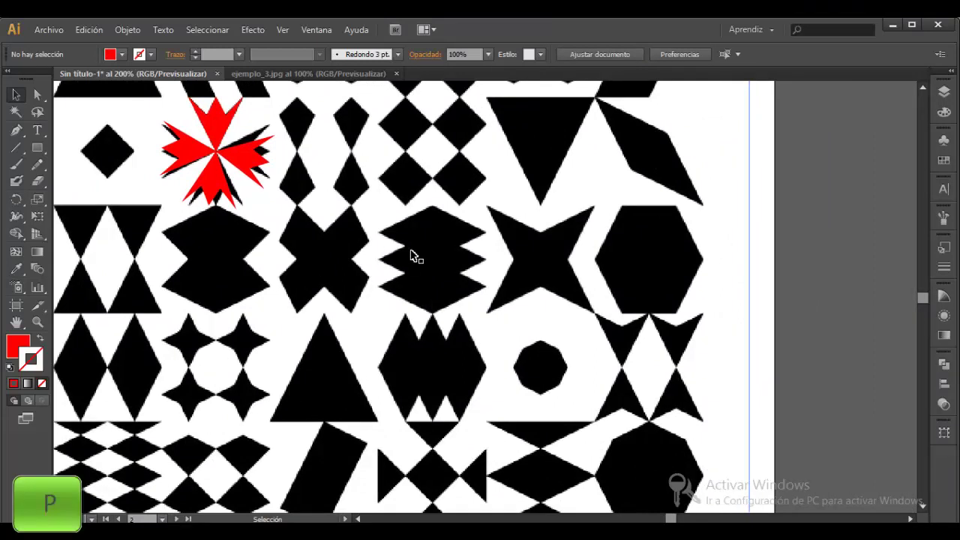
click(431, 207)
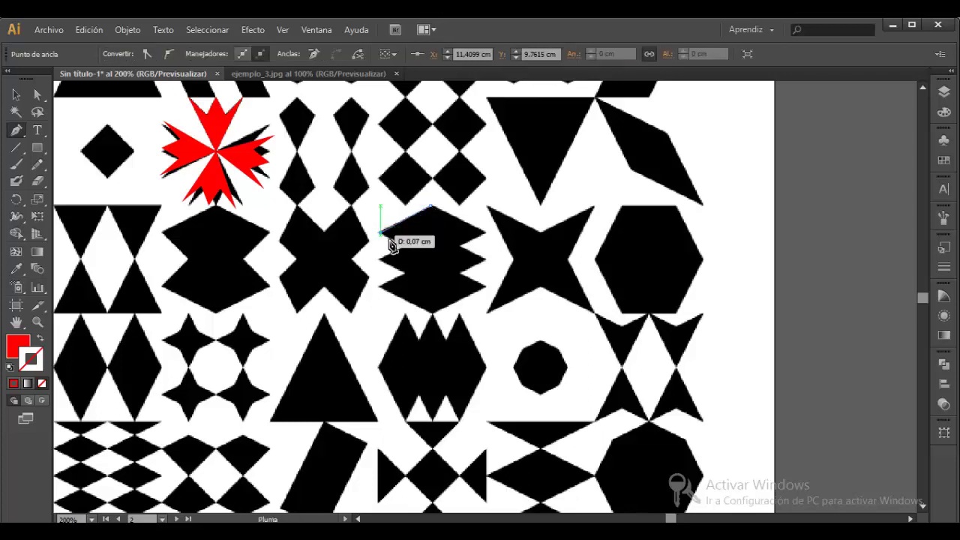
click(406, 243)
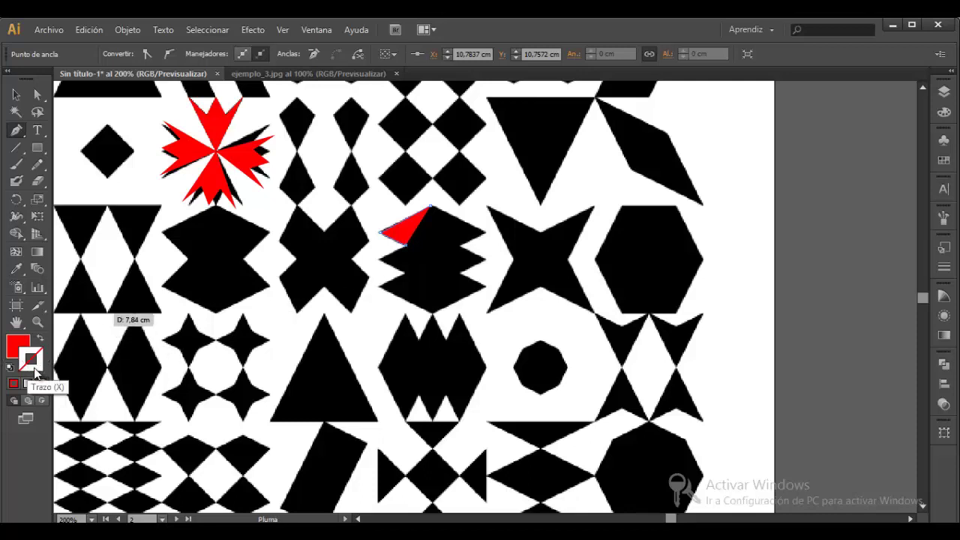
key(shift+x)
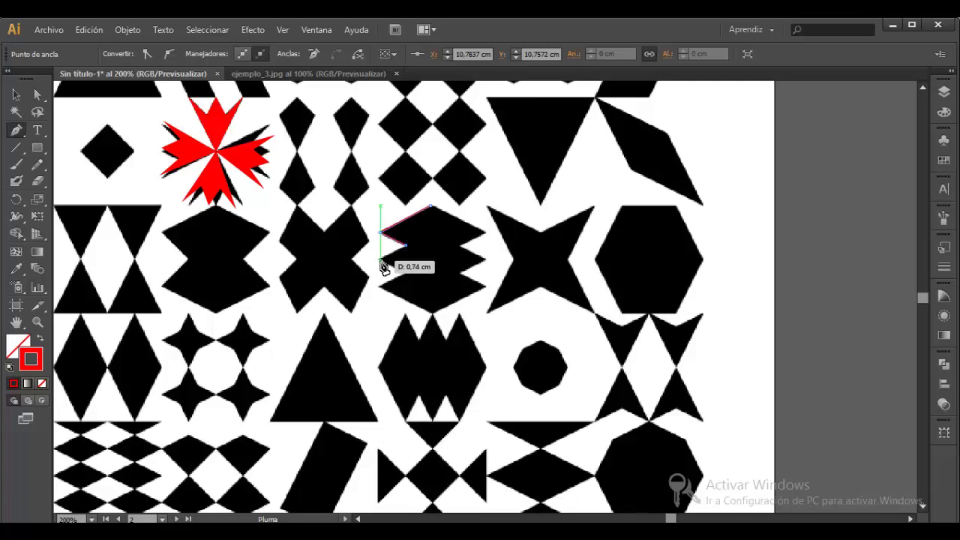
click(382, 260)
click(405, 273)
click(381, 286)
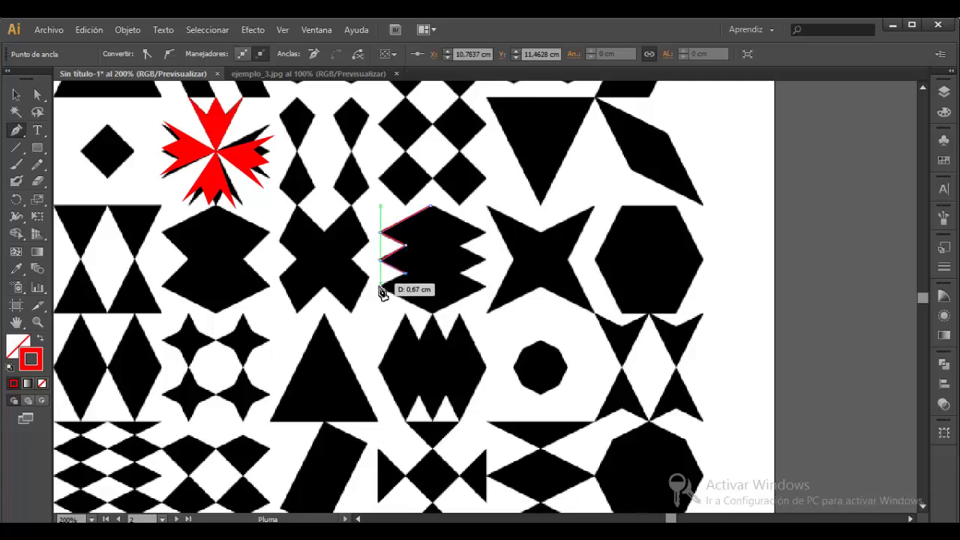
Trace the zigzag's bottom point and right side, close the path, and fill it red
click(432, 313)
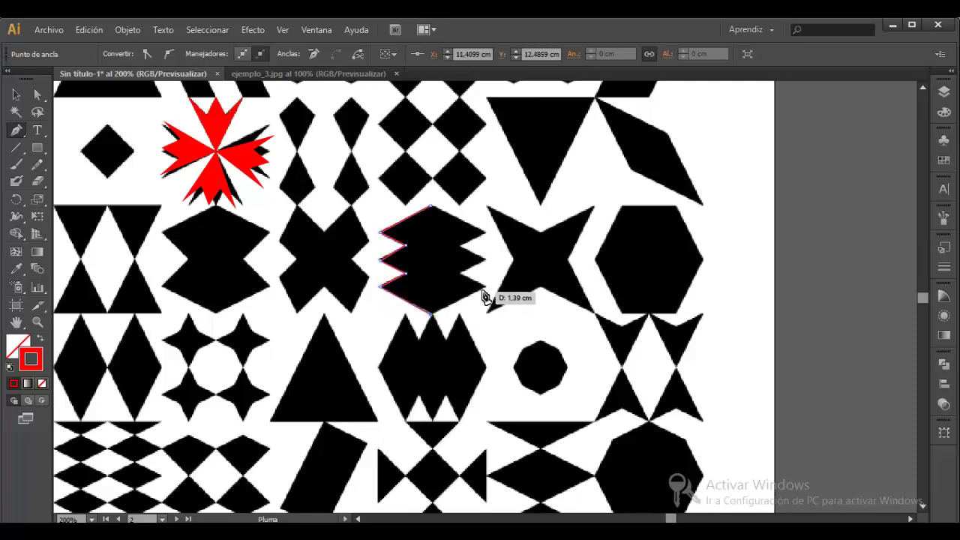
click(485, 286)
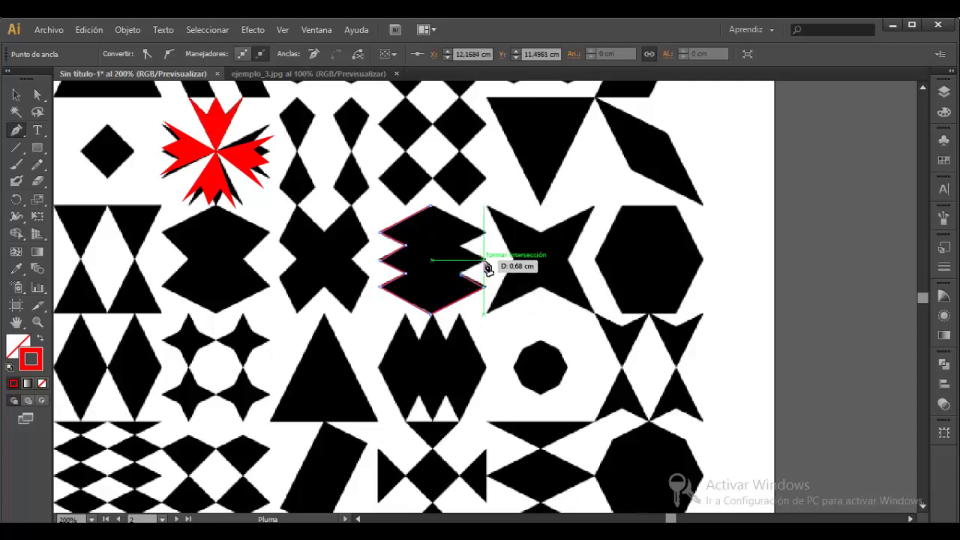
click(461, 273)
click(484, 260)
click(461, 246)
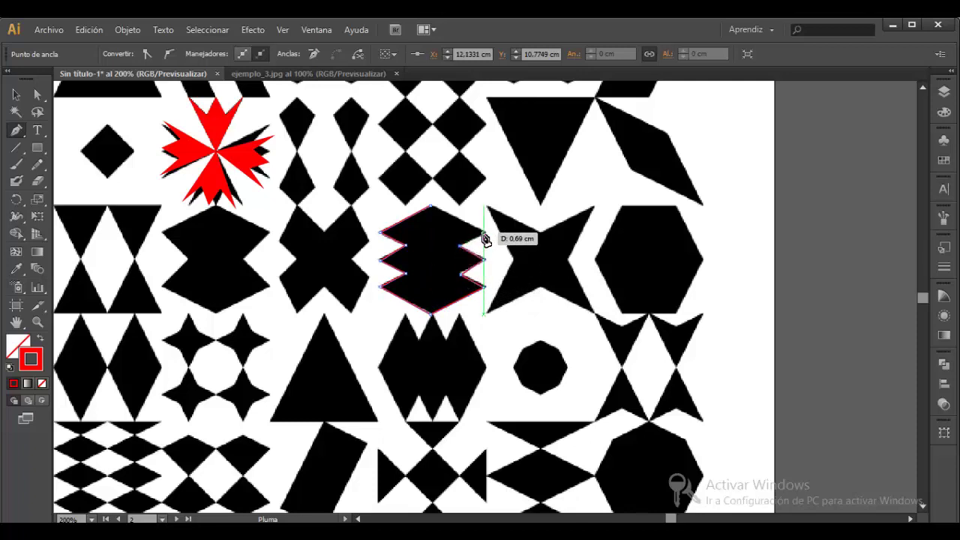
click(485, 233)
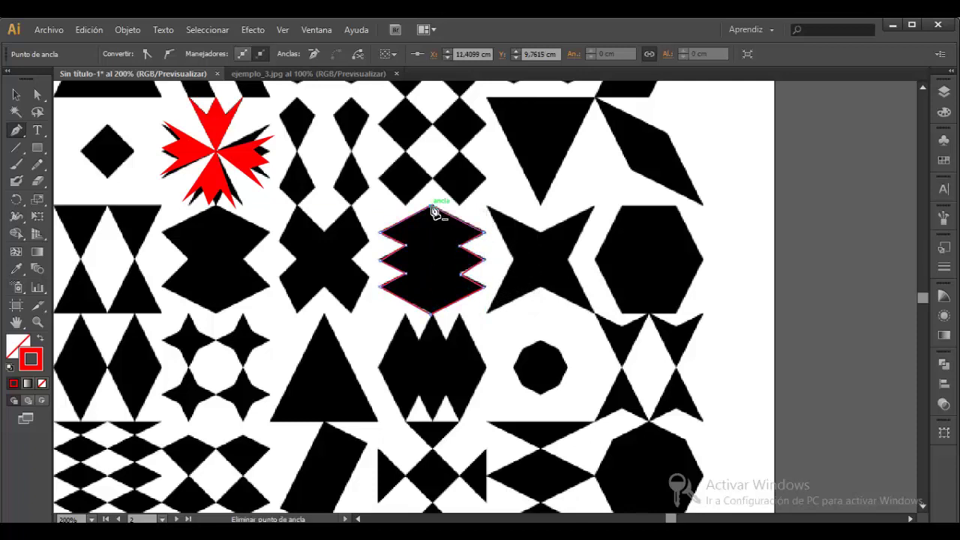
click(432, 207)
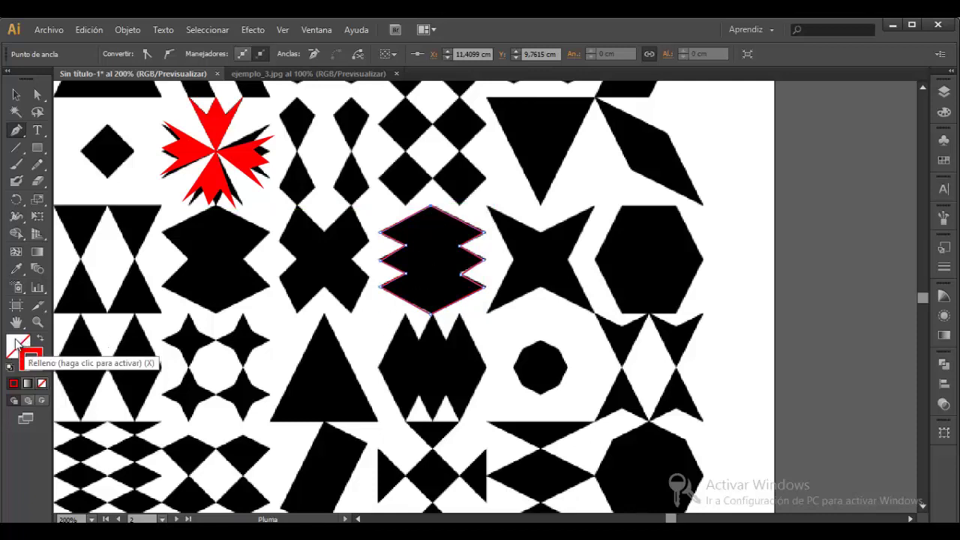
key(shift+x)
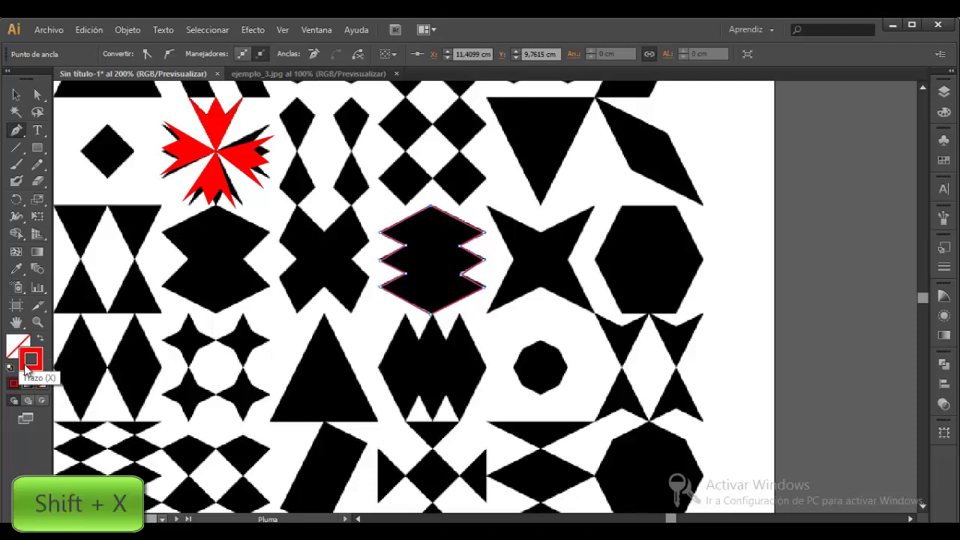
key(shift+x)
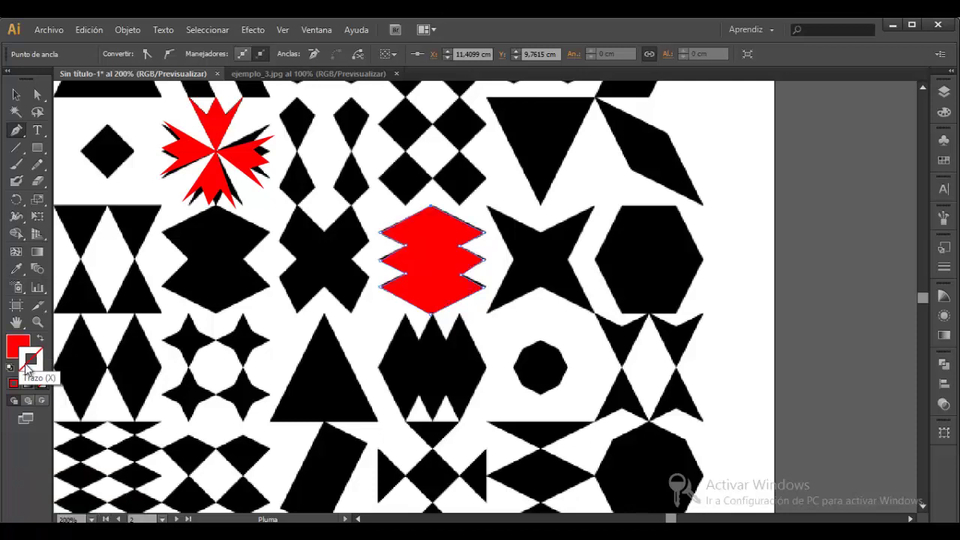
key(v)
click(820, 315)
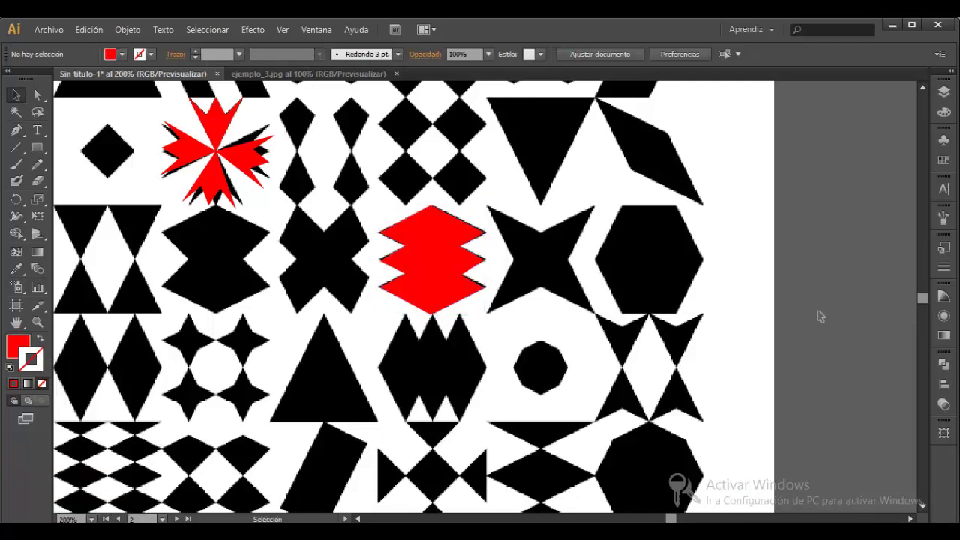
Zoom out, pan over to the next blank artboard, and zoom back in on it
key(ctrl+minus)
scroll(817, 315, left, 2)
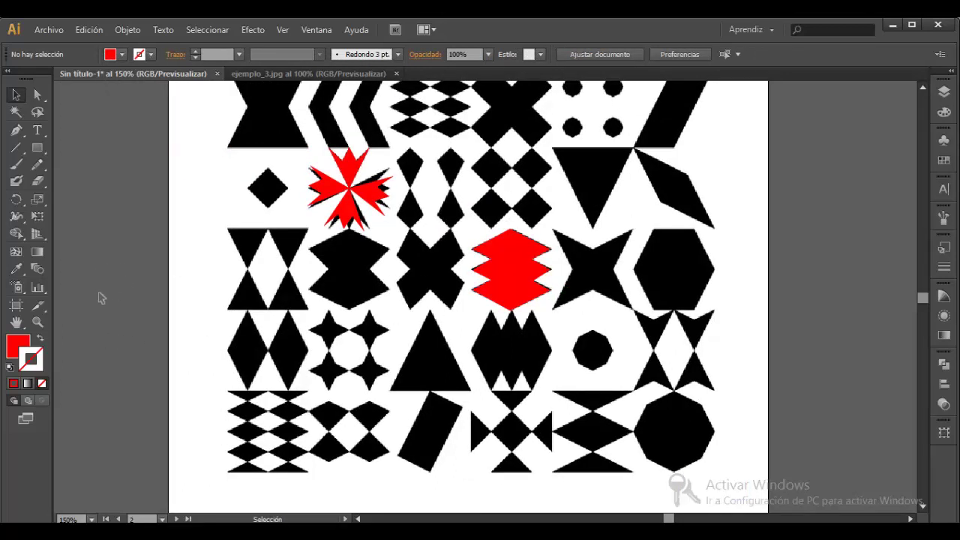
key(ctrl+1)
drag(585, 245, 566, 268)
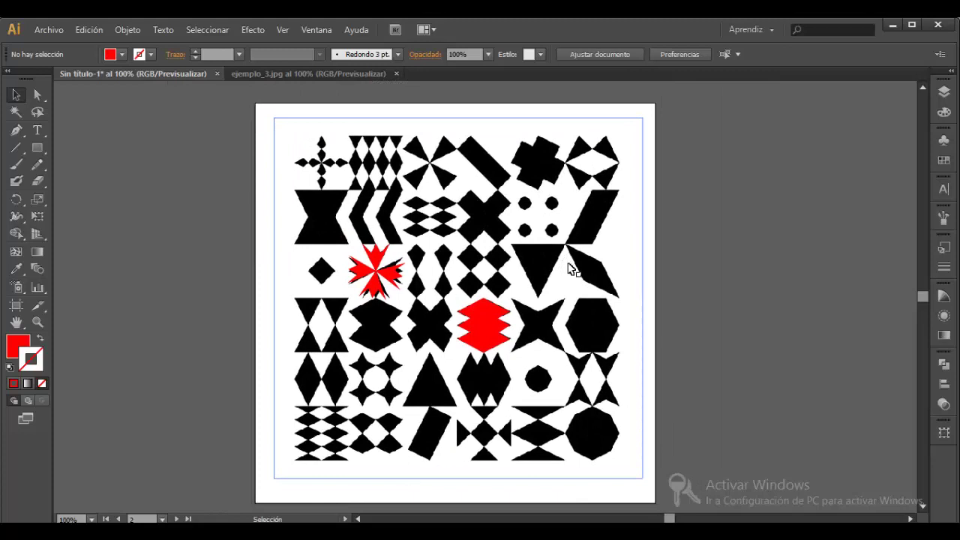
drag(681, 317, 325, 309)
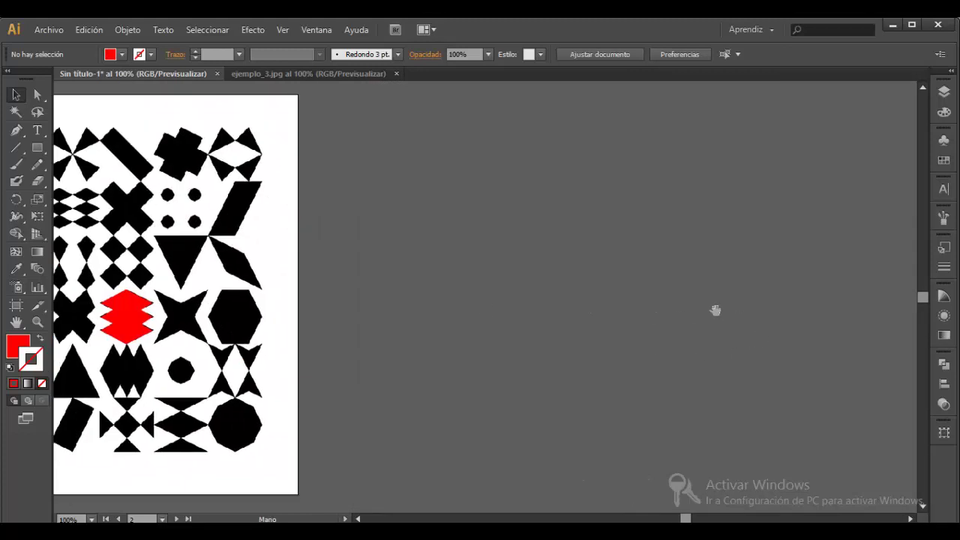
mouse_move(716, 310)
mouse_down()
mouse_move(281, 315)
mouse_move(264, 275)
mouse_up()
key(ctrl+plus)
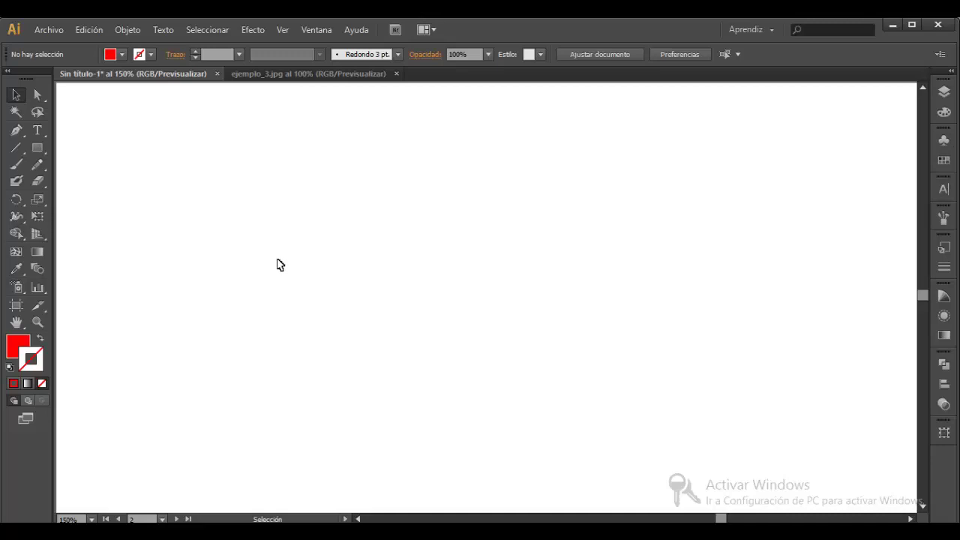
Draw a two-point straight Pen line near the upper left, then deselect it
click(16, 130)
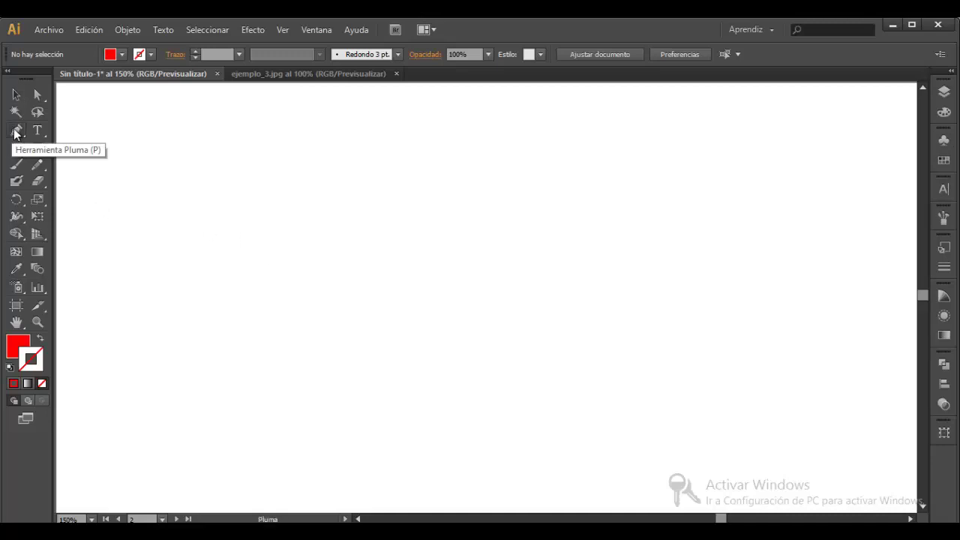
click(90, 185)
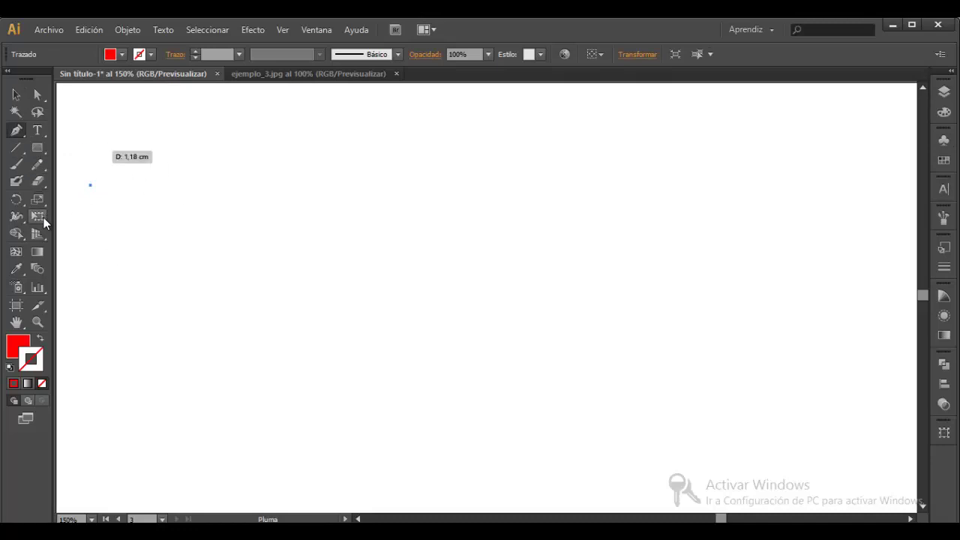
click(222, 123)
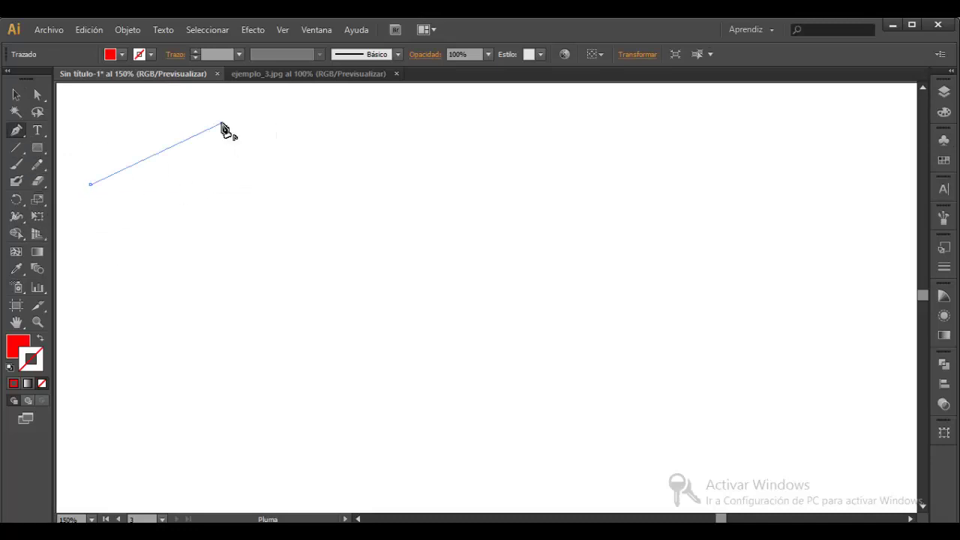
key(v)
click(233, 255)
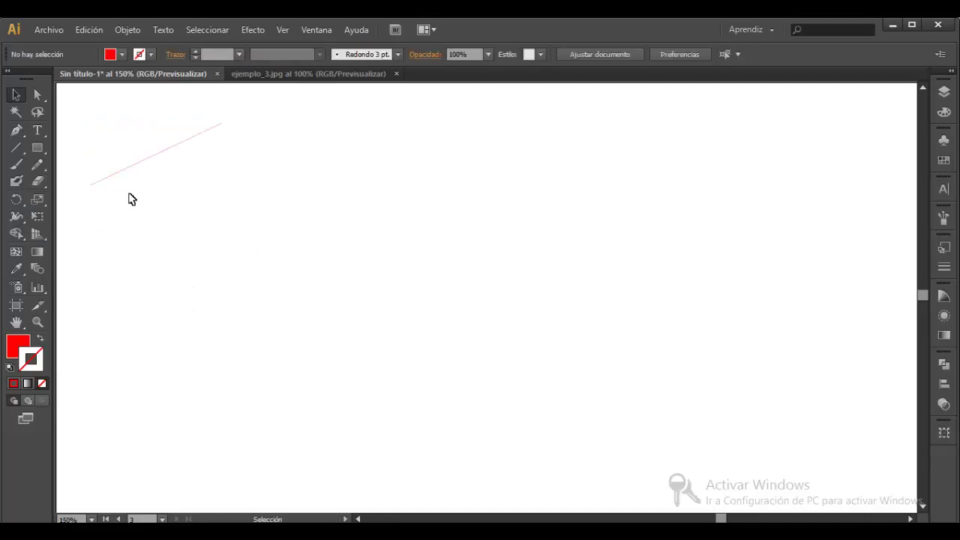
Draw an arc from a start anchor and a dragged second anchor, with red stroke and no fill
click(15, 130)
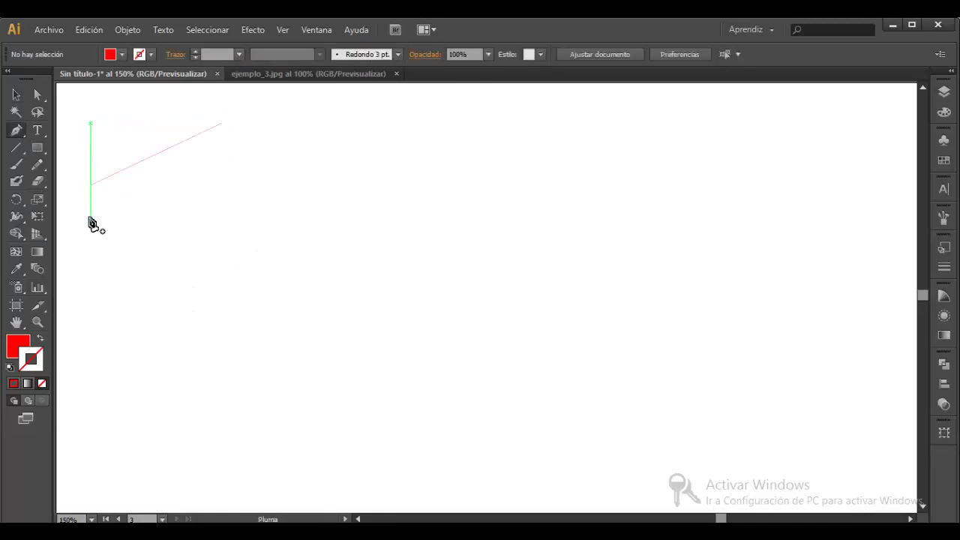
click(90, 217)
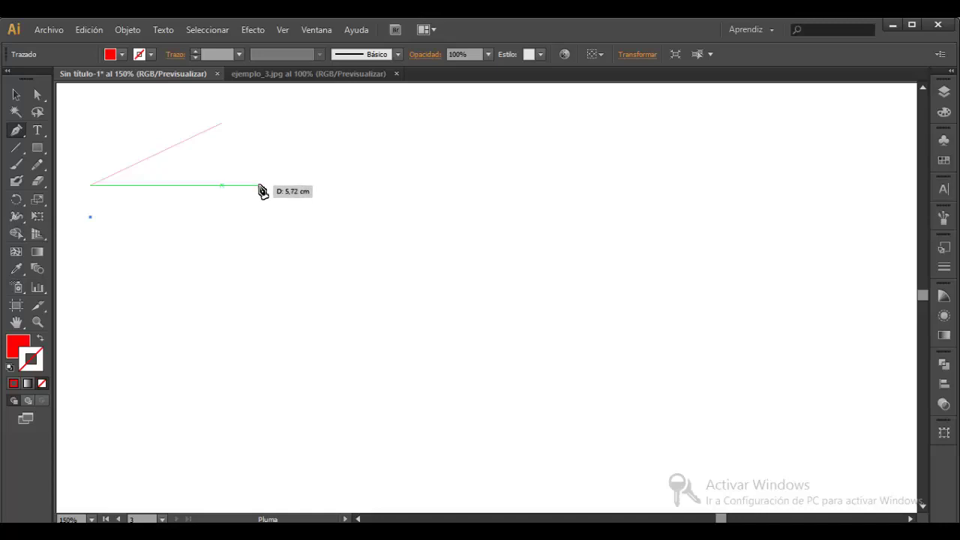
mouse_move(259, 185)
mouse_down()
mouse_move(319, 208)
mouse_move(315, 257)
mouse_move(395, 211)
mouse_move(300, 290)
mouse_move(399, 235)
mouse_move(347, 283)
mouse_move(262, 208)
mouse_move(347, 212)
mouse_move(335, 280)
mouse_move(408, 185)
mouse_move(386, 238)
mouse_move(295, 247)
mouse_move(313, 262)
mouse_move(360, 217)
mouse_move(362, 237)
mouse_move(337, 259)
mouse_move(292, 266)
mouse_move(377, 230)
mouse_move(299, 187)
mouse_move(320, 248)
mouse_move(357, 235)
mouse_up()
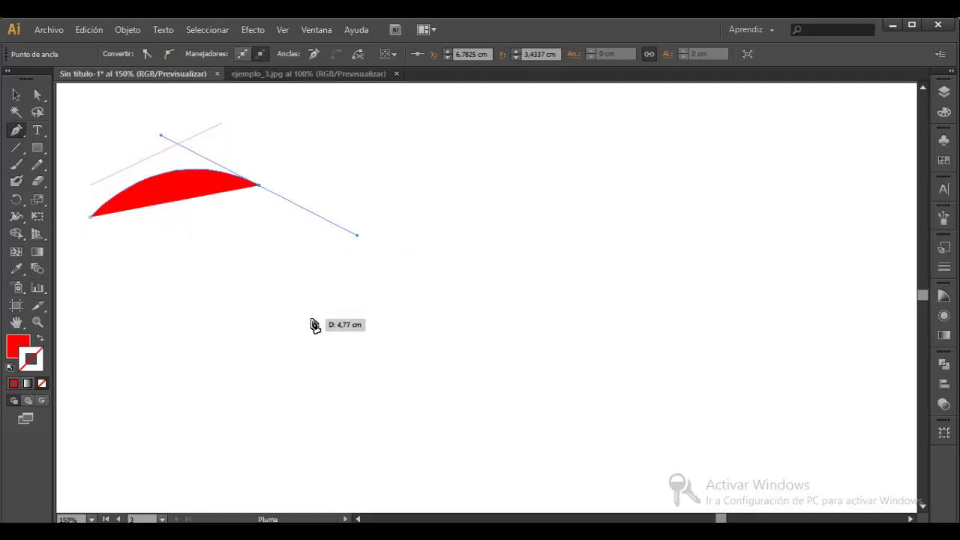
key(shift+x)
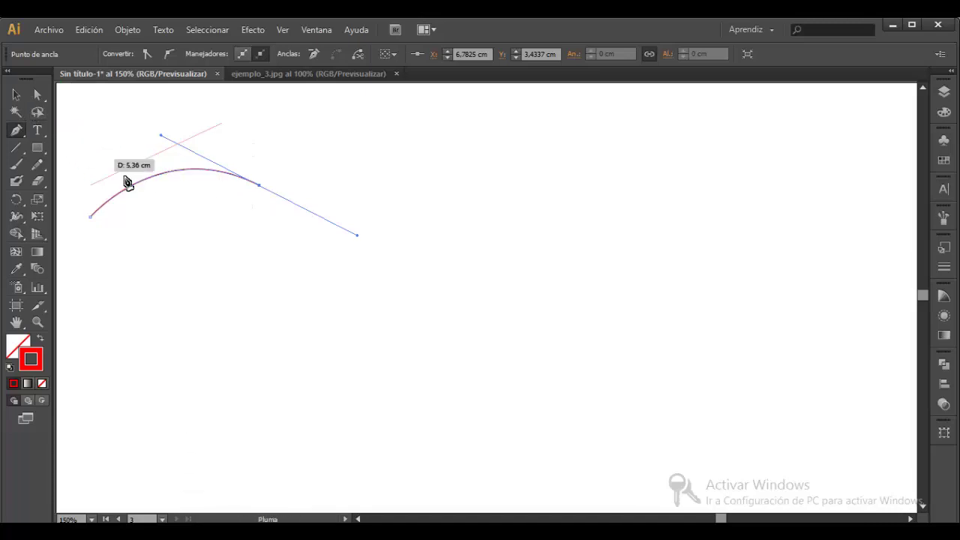
Drag the red arc lower, then nudge it back up and right below the diagonal line
click(16, 95)
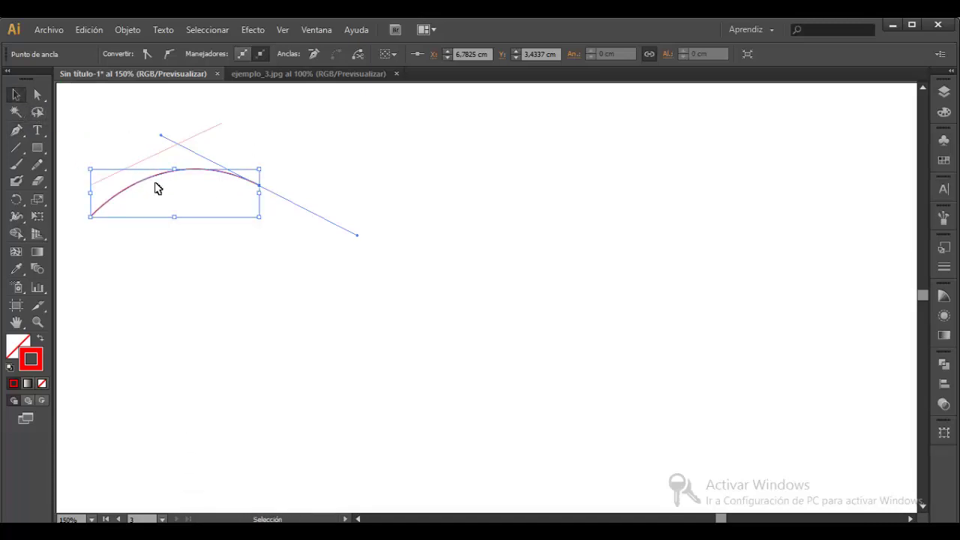
mouse_move(154, 182)
mouse_down()
mouse_move(150, 192)
mouse_move(187, 206)
mouse_move(160, 215)
mouse_up()
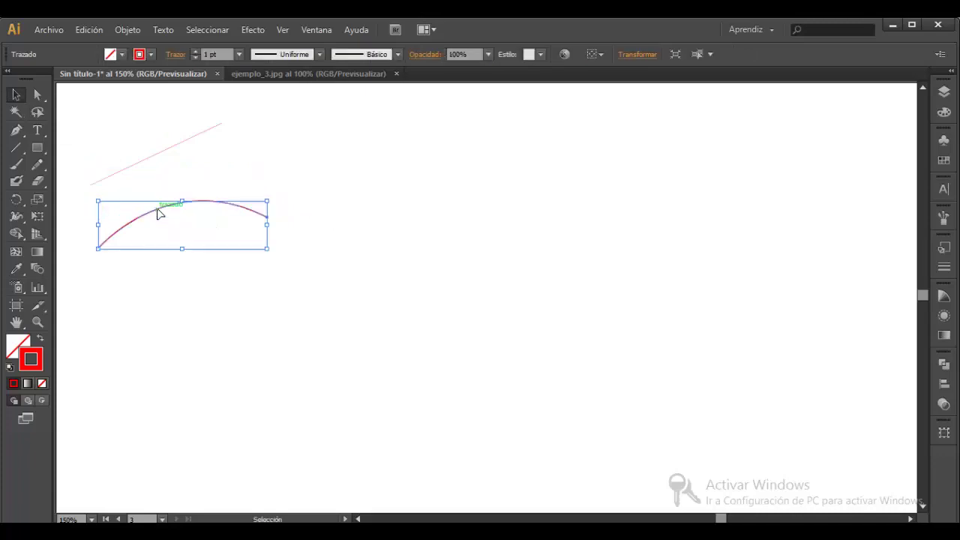
click(211, 332)
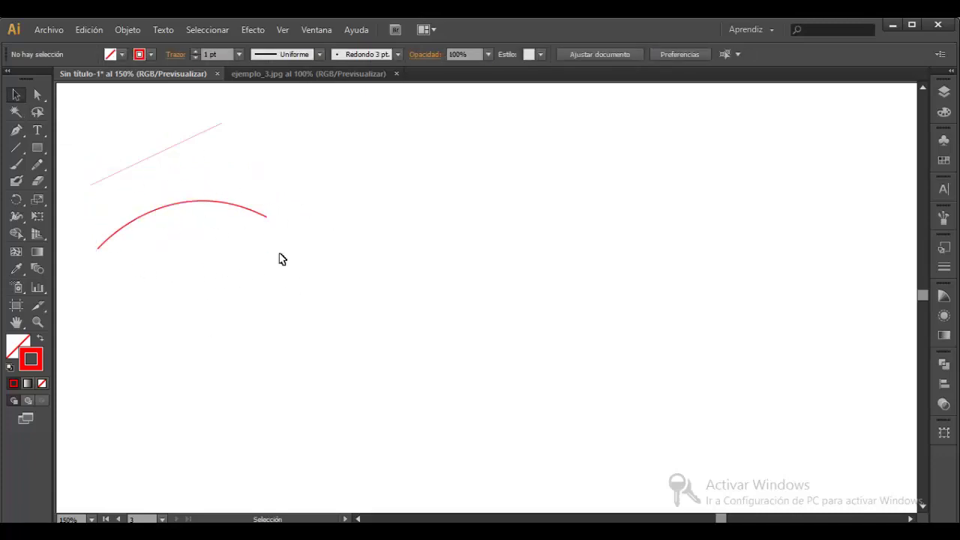
click(147, 216)
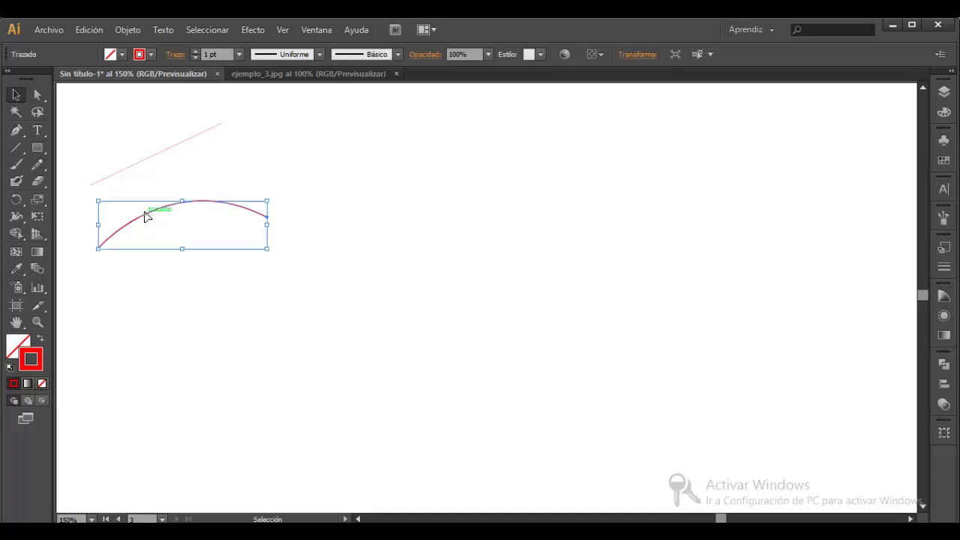
drag(124, 221, 147, 212)
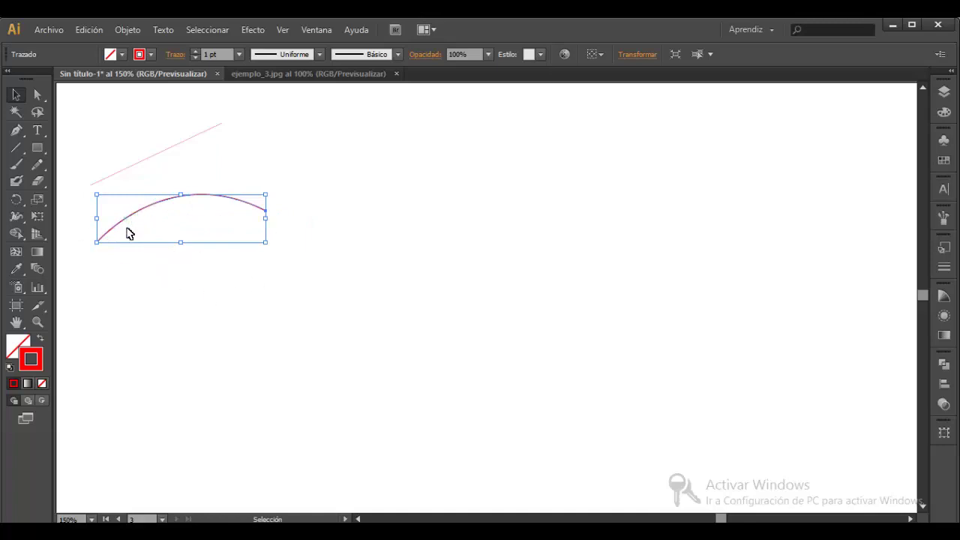
click(153, 280)
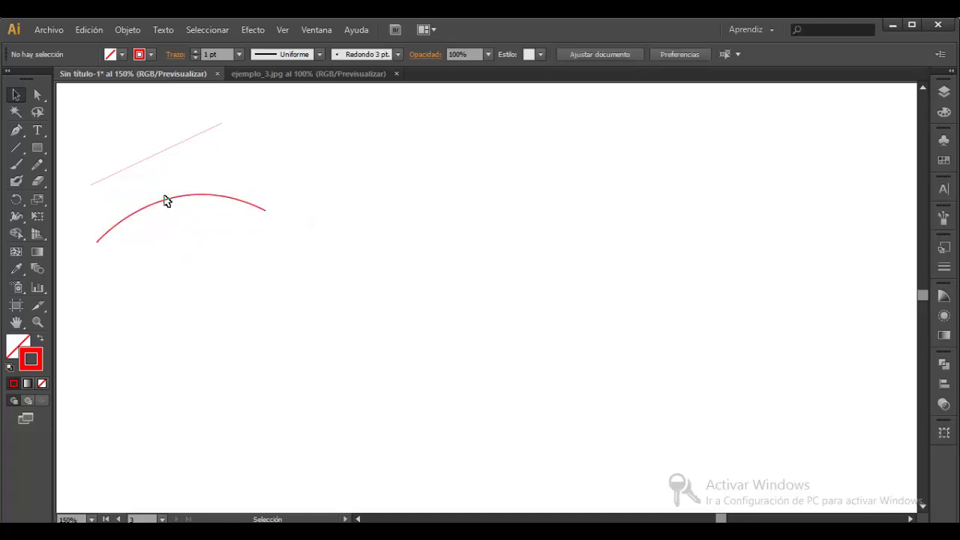
click(165, 204)
click(134, 293)
With Direct Selection, select the red arc's end anchor to reveal its direction handles
click(39, 95)
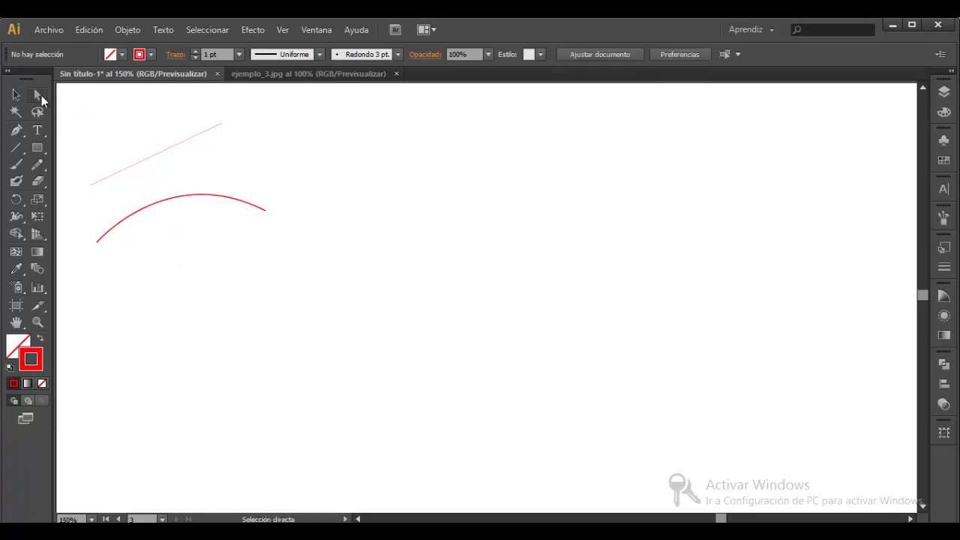
click(98, 247)
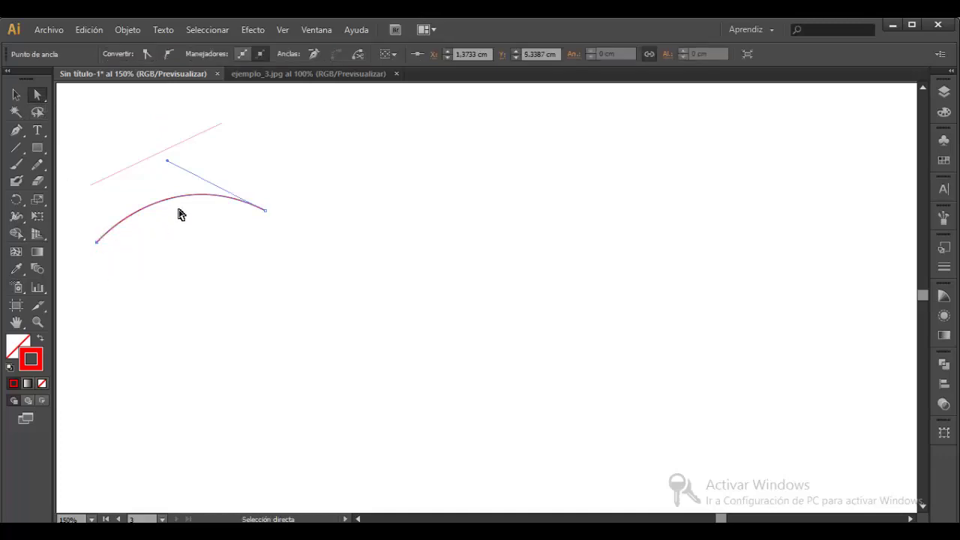
click(266, 212)
click(266, 213)
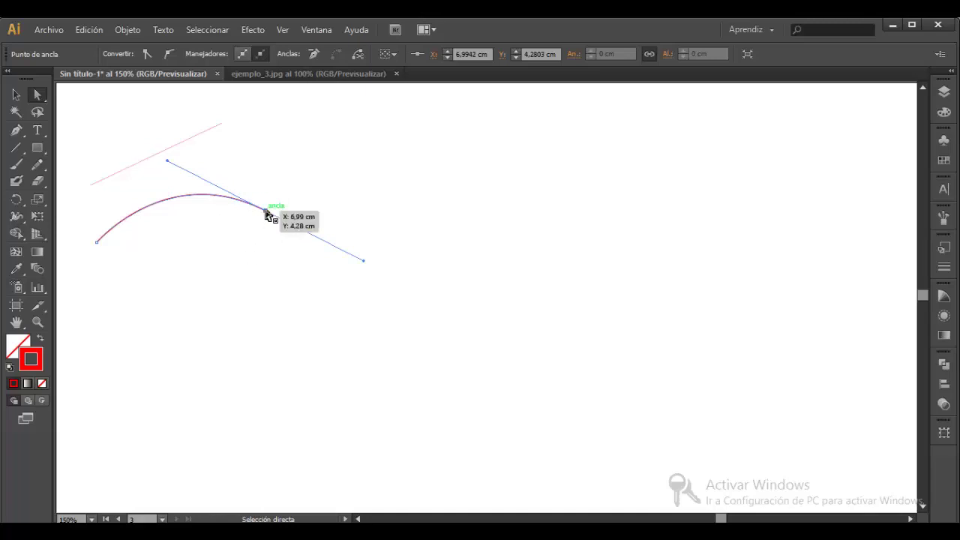
click(266, 214)
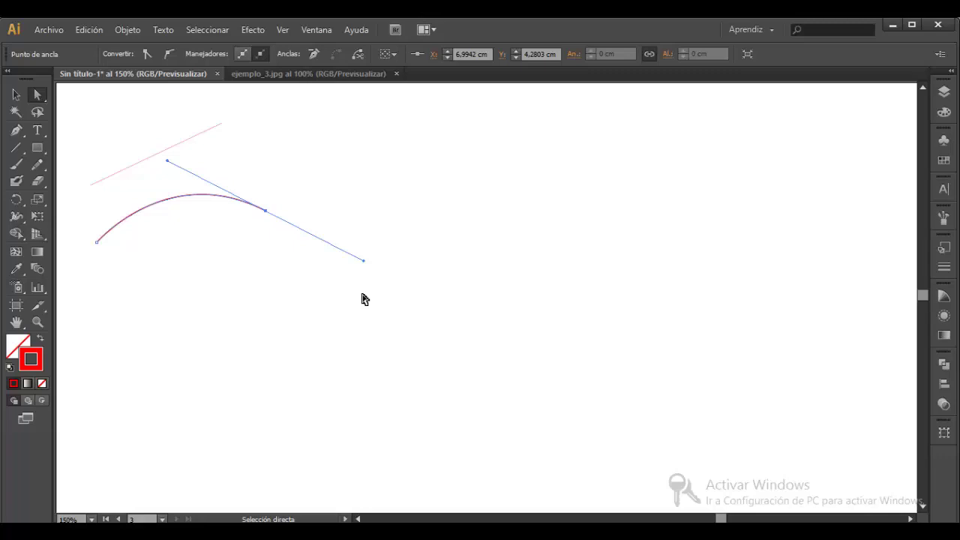
Drag the end anchor's handles so the arc peaks higher and bends down steeply
drag(169, 162, 266, 121)
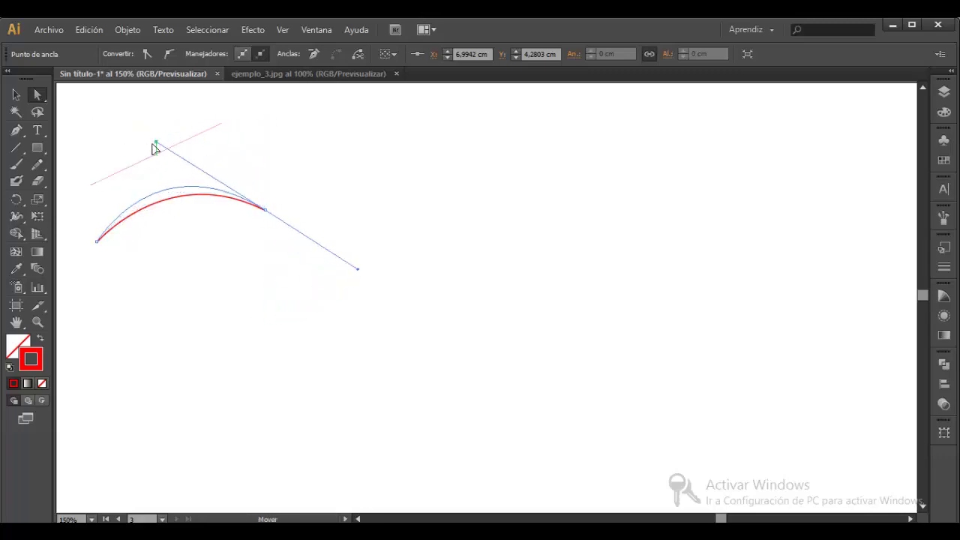
mouse_move(266, 123)
mouse_down()
mouse_move(125, 223)
mouse_move(279, 315)
mouse_move(171, 354)
mouse_move(160, 167)
mouse_move(283, 120)
mouse_move(225, 121)
mouse_move(272, 120)
mouse_move(212, 139)
mouse_up()
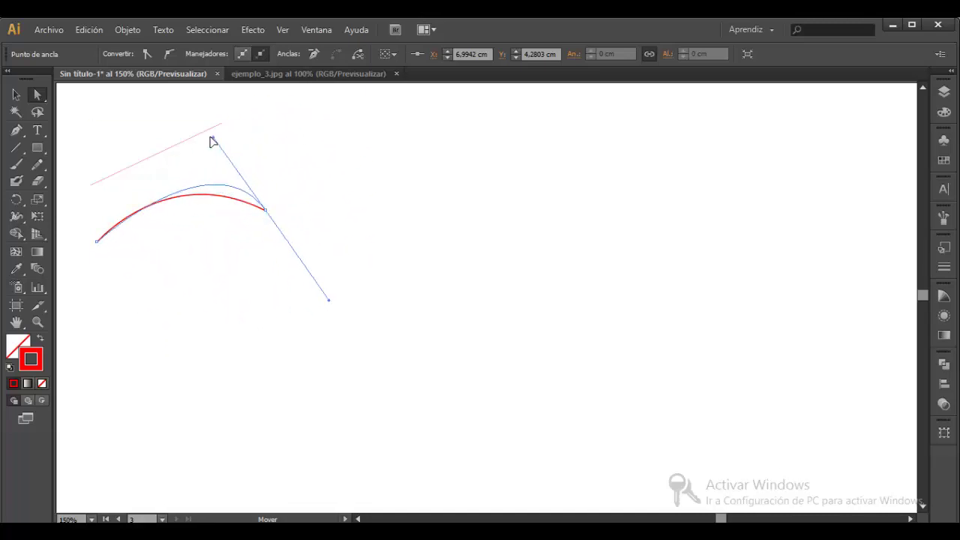
mouse_move(330, 298)
mouse_down()
mouse_move(347, 317)
mouse_move(474, 383)
mouse_move(668, 457)
mouse_move(515, 468)
mouse_move(337, 408)
mouse_move(413, 452)
mouse_move(428, 489)
mouse_move(367, 443)
mouse_move(310, 376)
mouse_up()
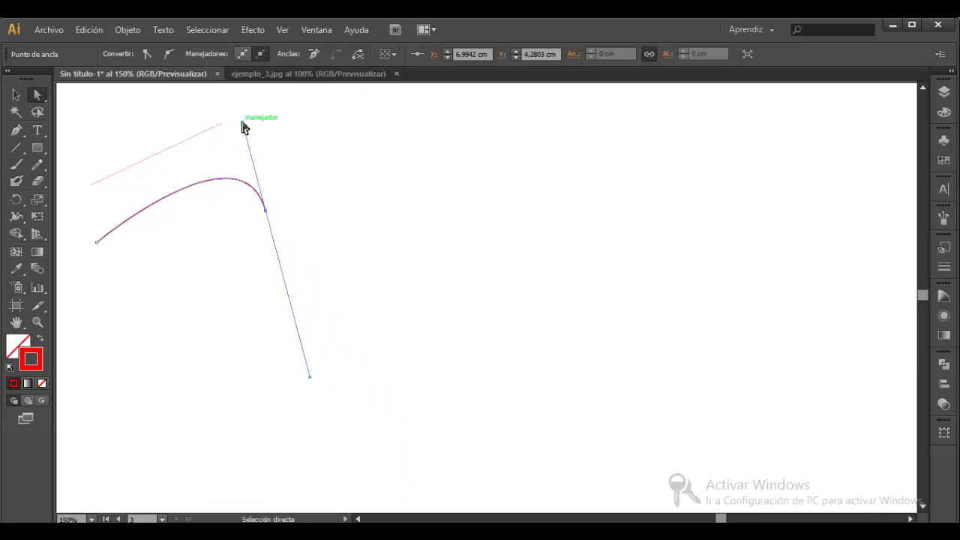
mouse_move(240, 121)
mouse_down()
mouse_move(239, 84)
mouse_move(214, 113)
mouse_move(230, 112)
mouse_up()
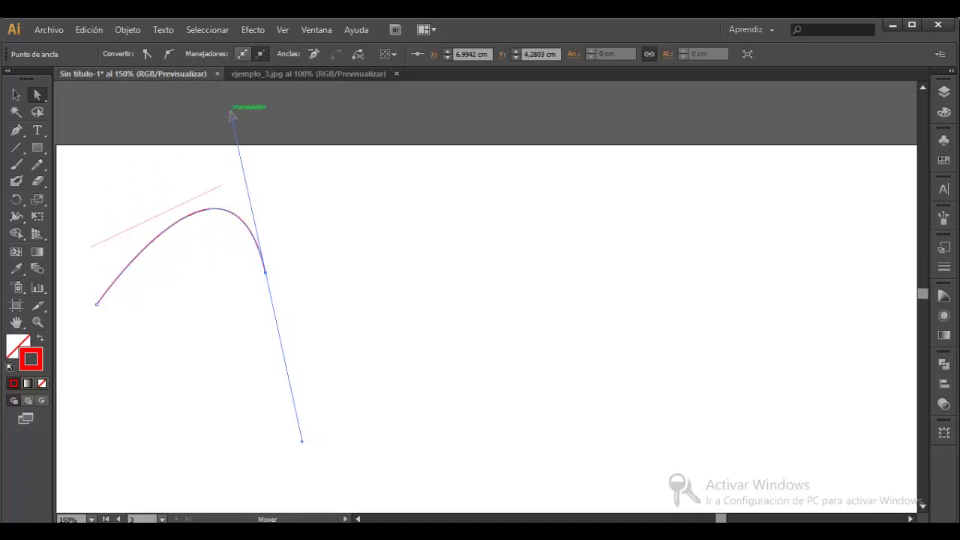
mouse_move(231, 116)
mouse_down()
mouse_move(207, 193)
mouse_move(193, 189)
mouse_up()
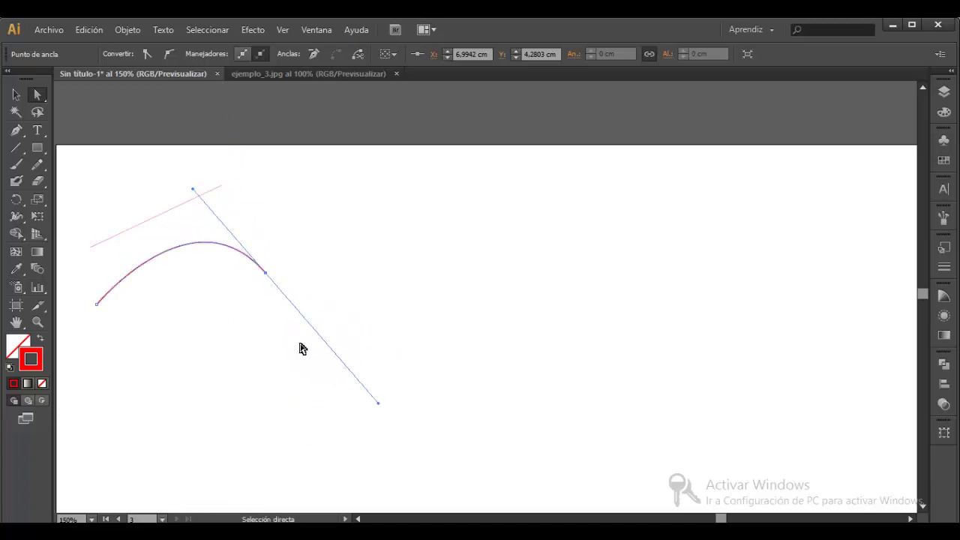
click(175, 224)
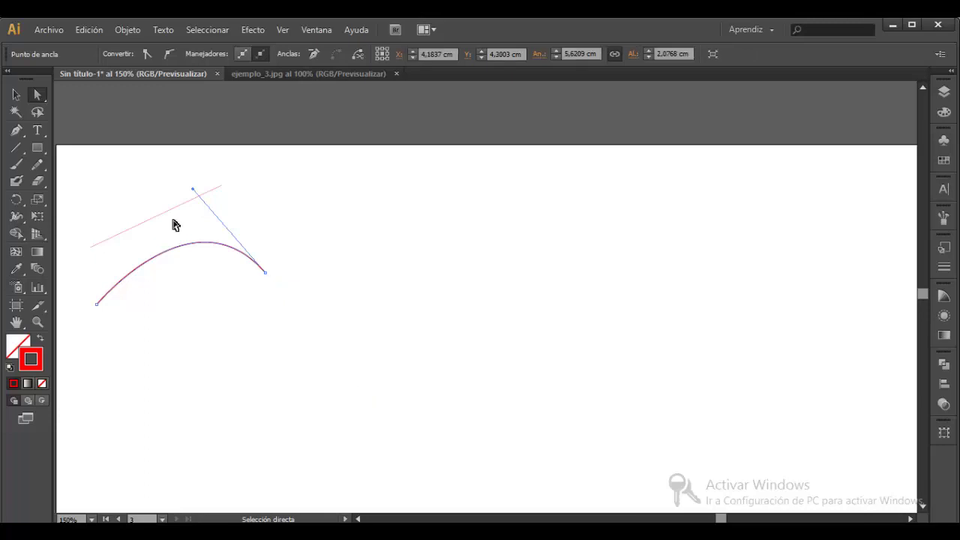
Reselect the end anchor, refine the upper handle's bend, and deselect the arc
click(233, 349)
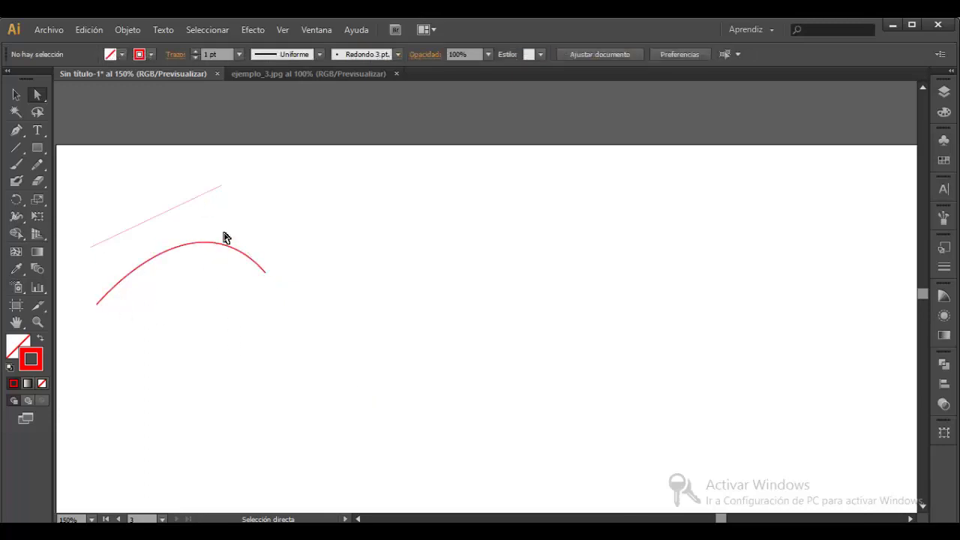
click(266, 274)
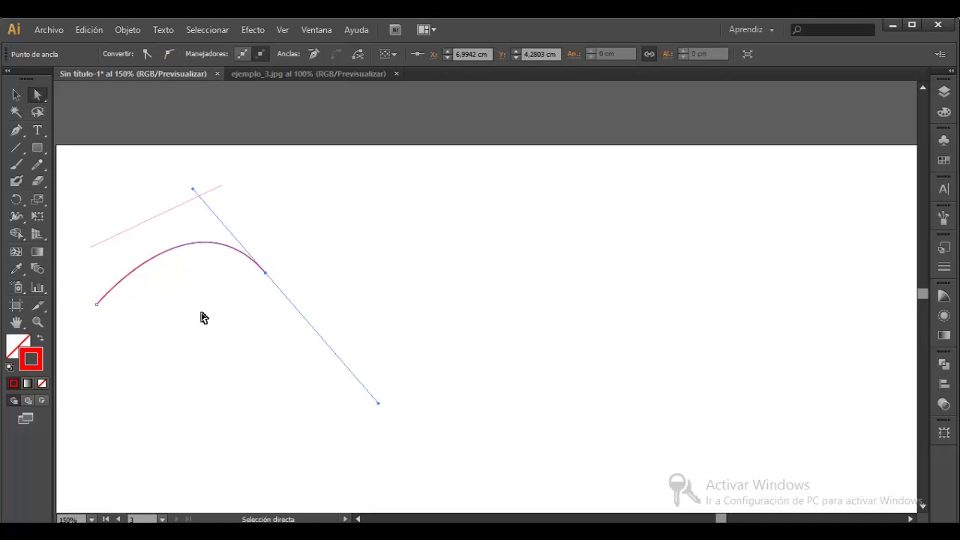
mouse_move(193, 189)
mouse_down()
mouse_move(243, 177)
mouse_move(162, 163)
mouse_up()
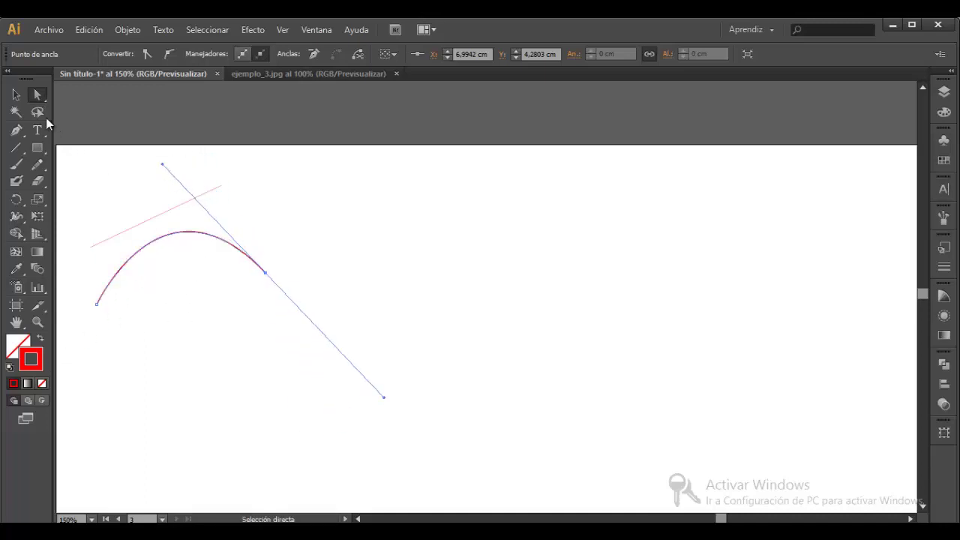
click(15, 94)
click(168, 352)
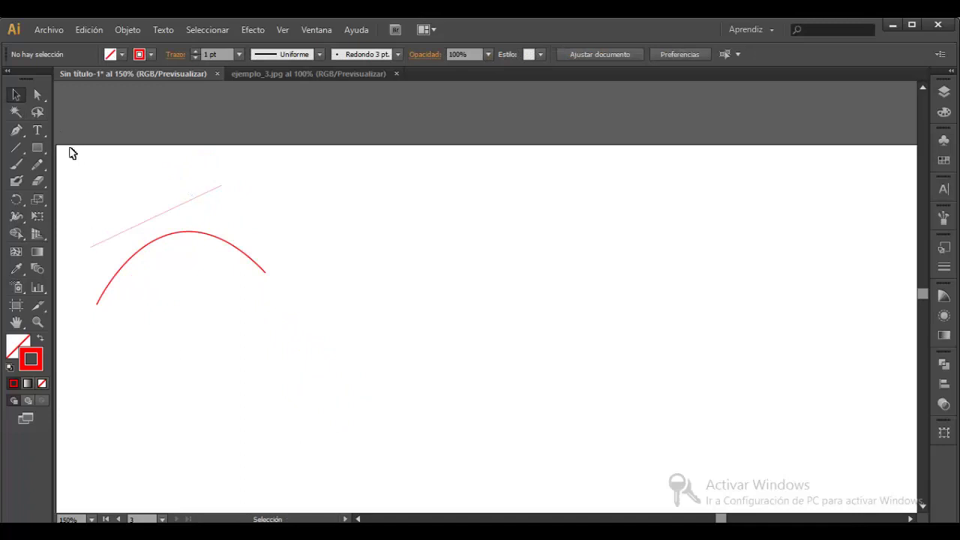
Draw a three-anchor Pen curve below the arc, arching over and hooking back down-left
click(16, 129)
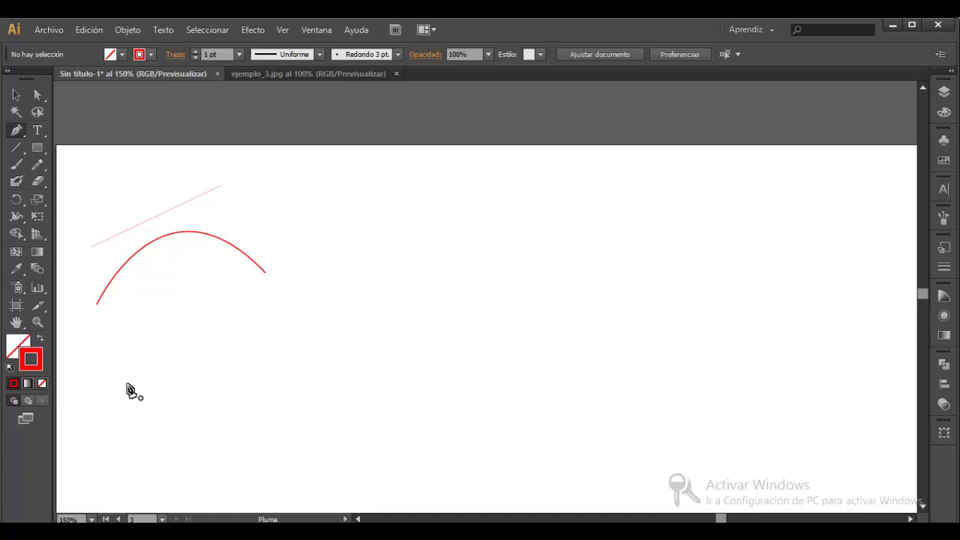
drag(127, 384, 123, 311)
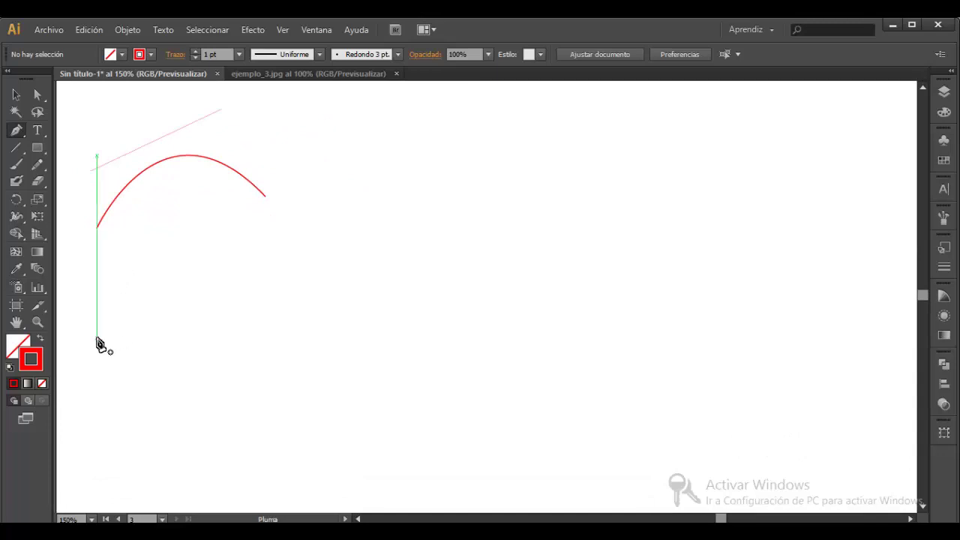
click(96, 337)
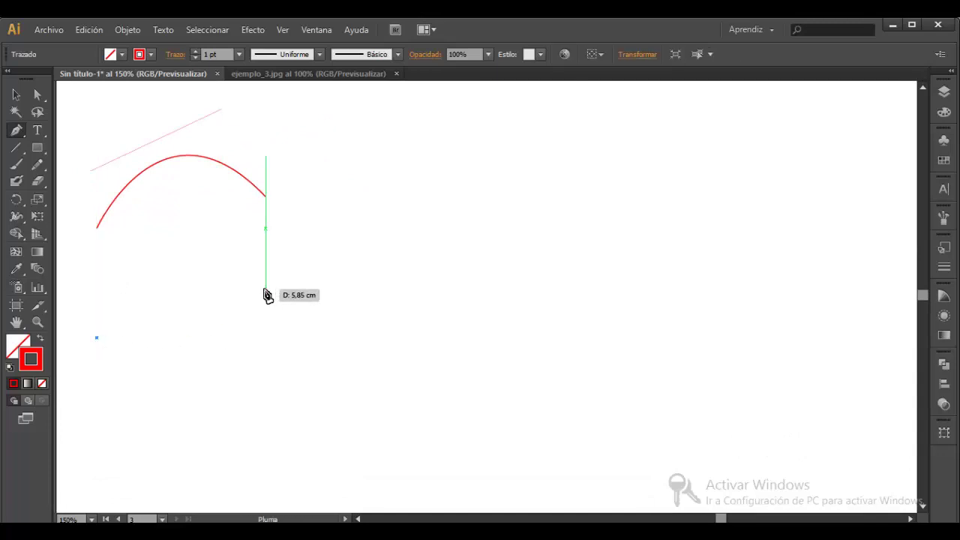
mouse_move(271, 305)
mouse_down()
mouse_move(377, 369)
mouse_move(375, 391)
mouse_up()
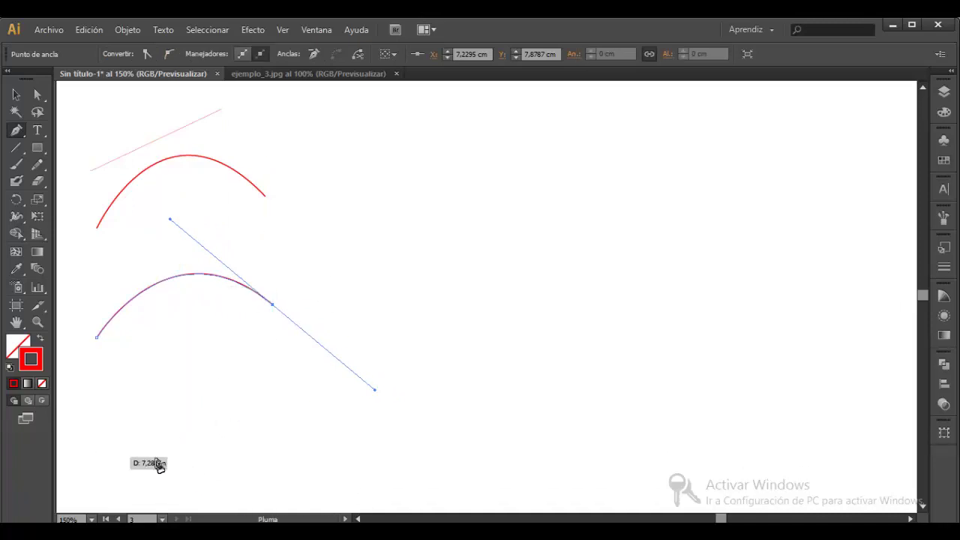
click(134, 451)
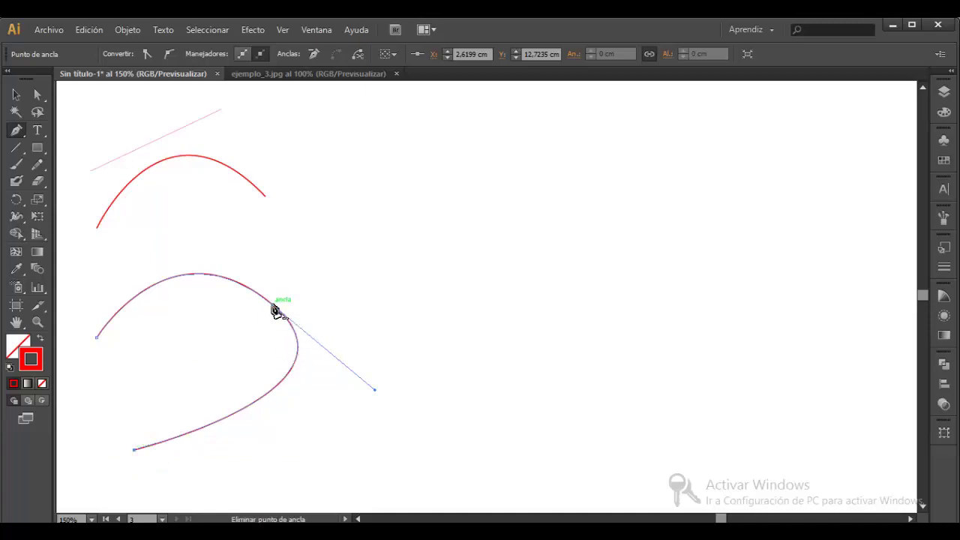
Draw a straight red line diagonally across the hooked curve, then show the loop anchor's handles
click(16, 149)
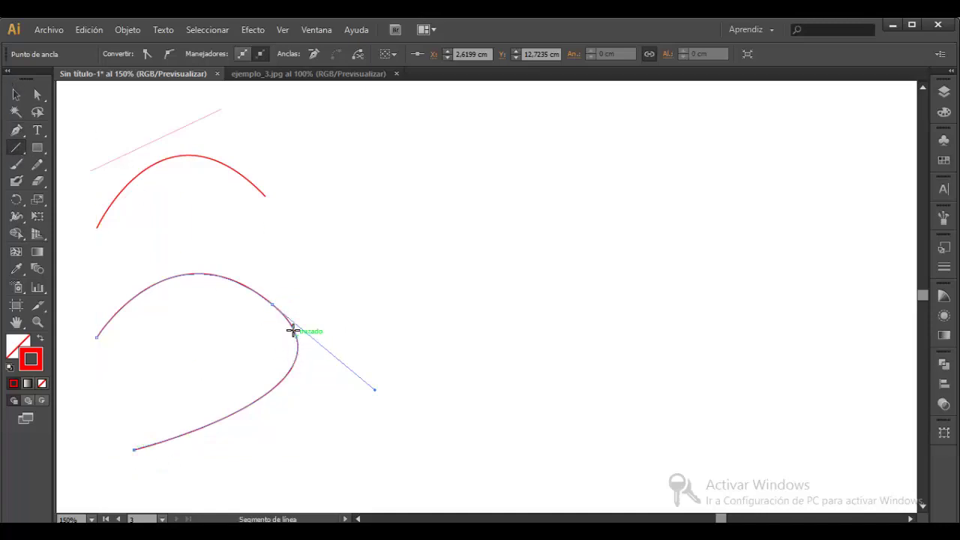
drag(285, 279, 125, 461)
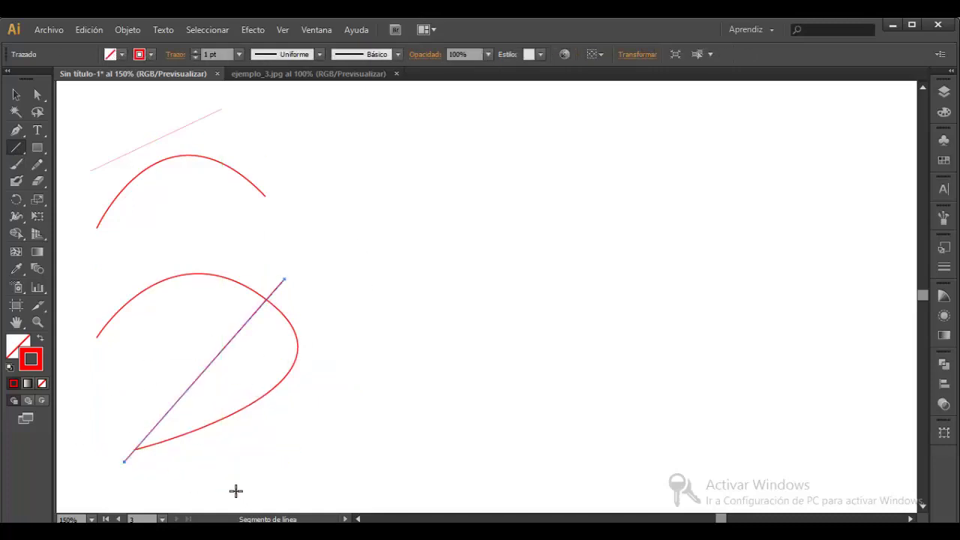
key(a)
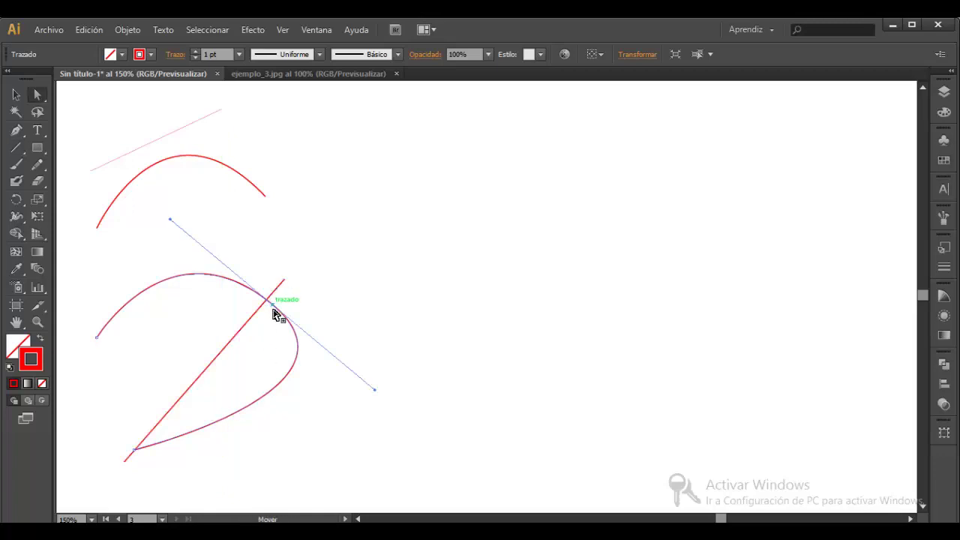
click(273, 312)
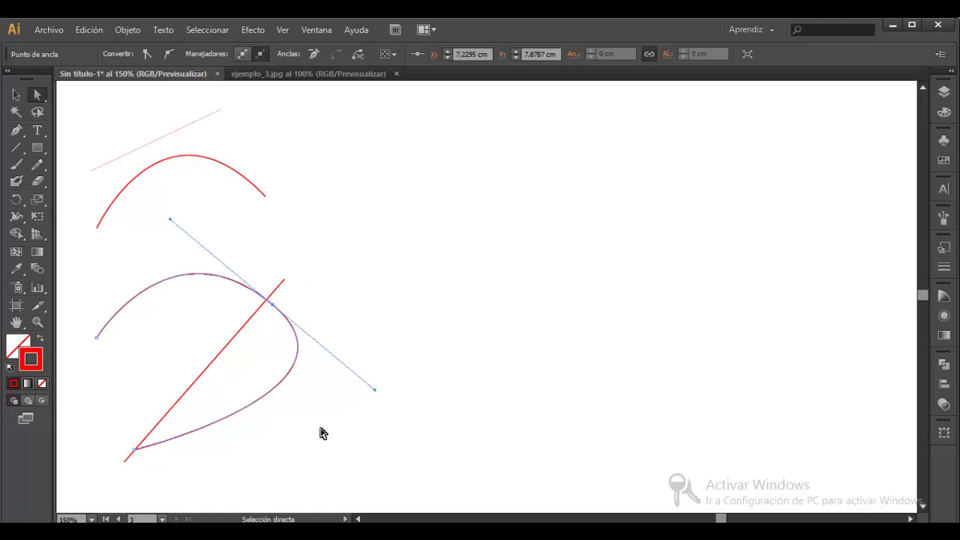
Draw an upper-right red path whose arc flows into a long straight down-right tail
key(p)
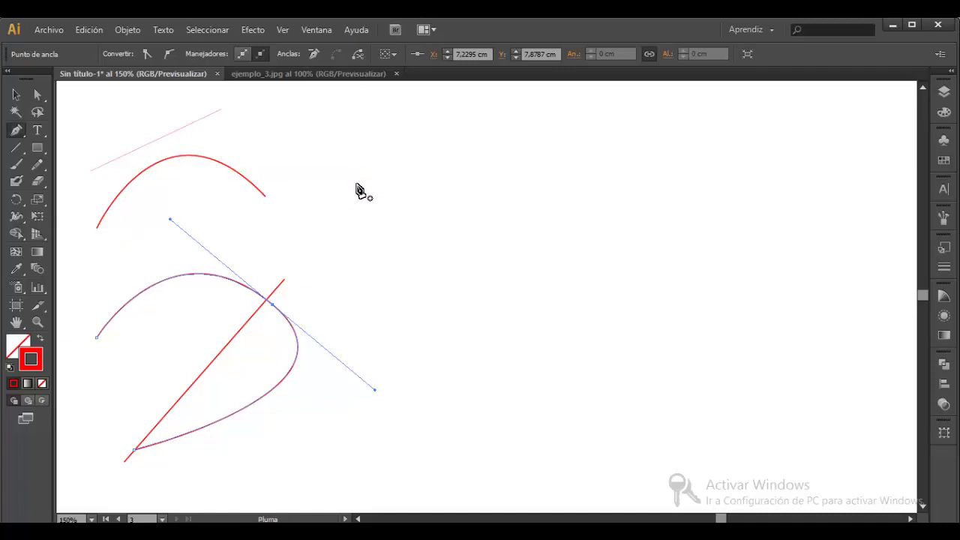
click(347, 177)
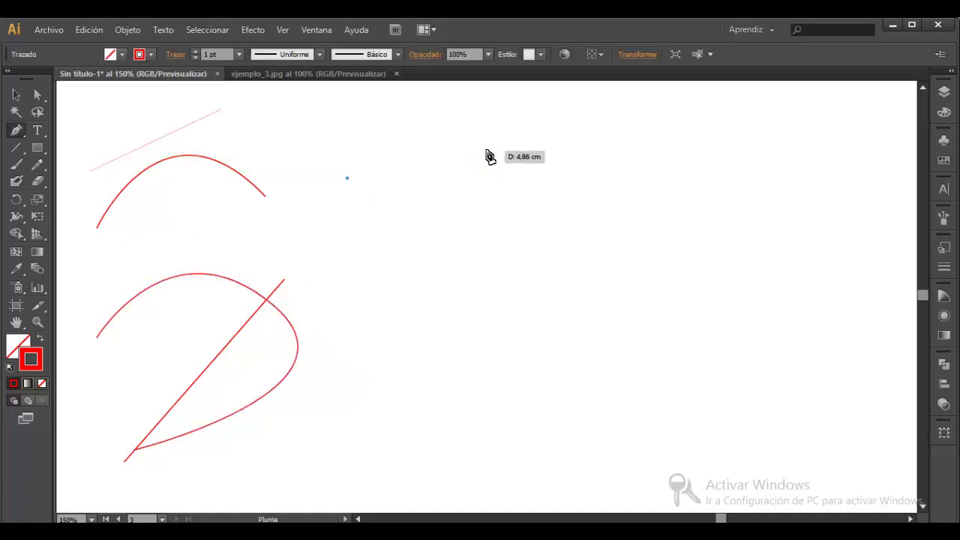
mouse_move(482, 149)
mouse_down()
mouse_move(558, 217)
mouse_move(536, 220)
mouse_move(598, 228)
mouse_move(612, 189)
mouse_move(606, 201)
mouse_up()
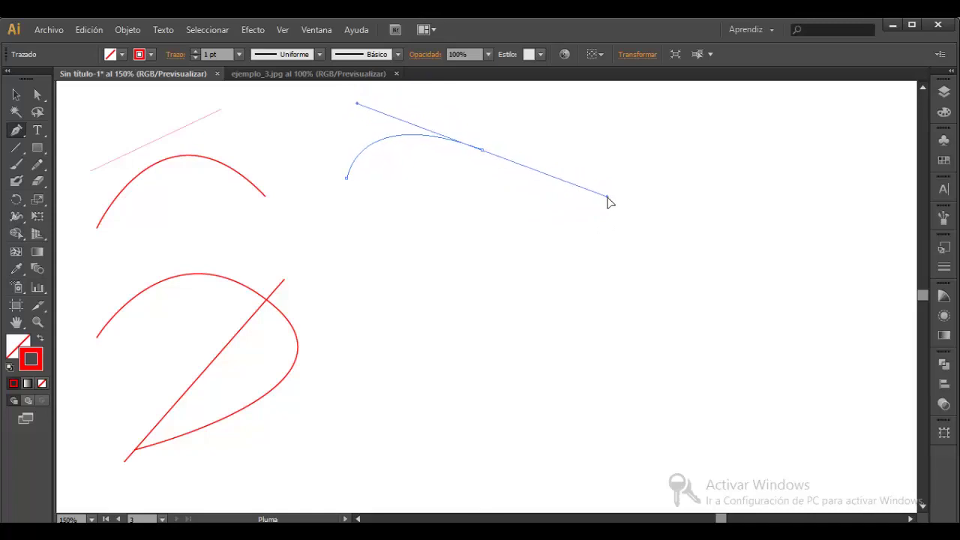
drag(352, 114, 369, 107)
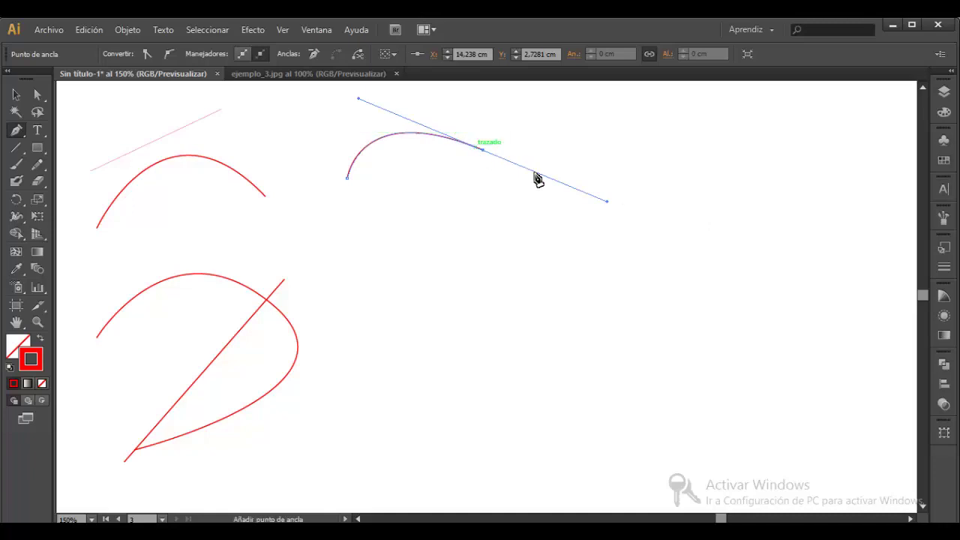
click(628, 210)
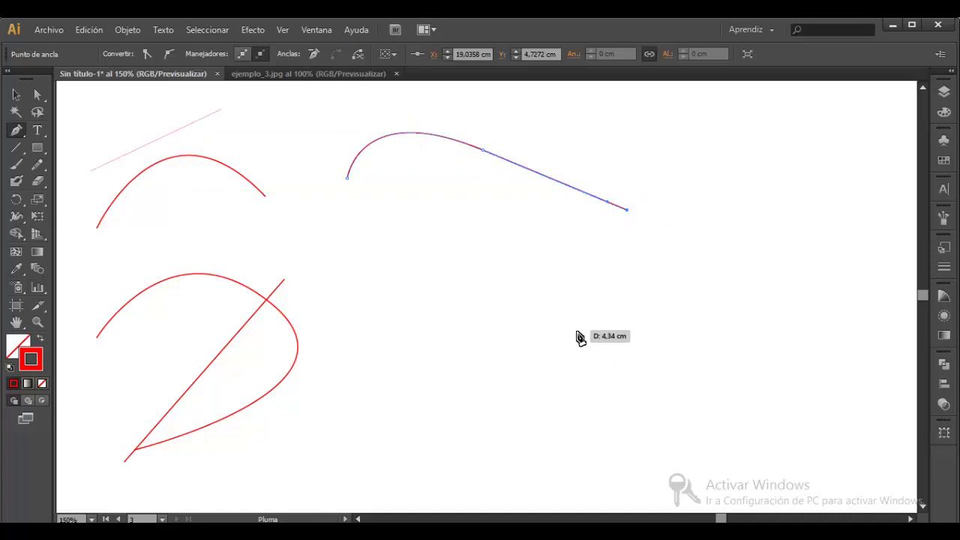
key(v)
click(441, 299)
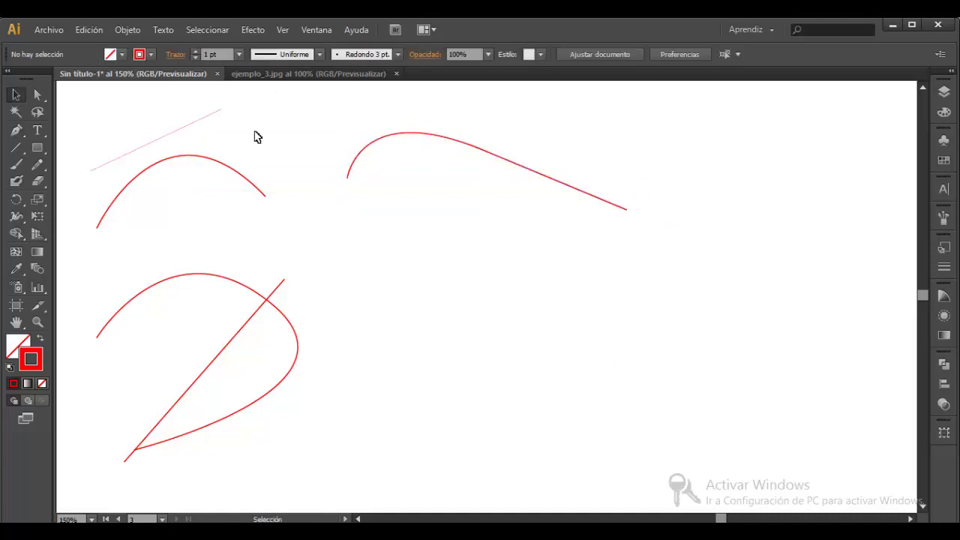
Draw a red S-shaped curve with a smooth middle anchor below the top-right arc, then deselect it
click(355, 260)
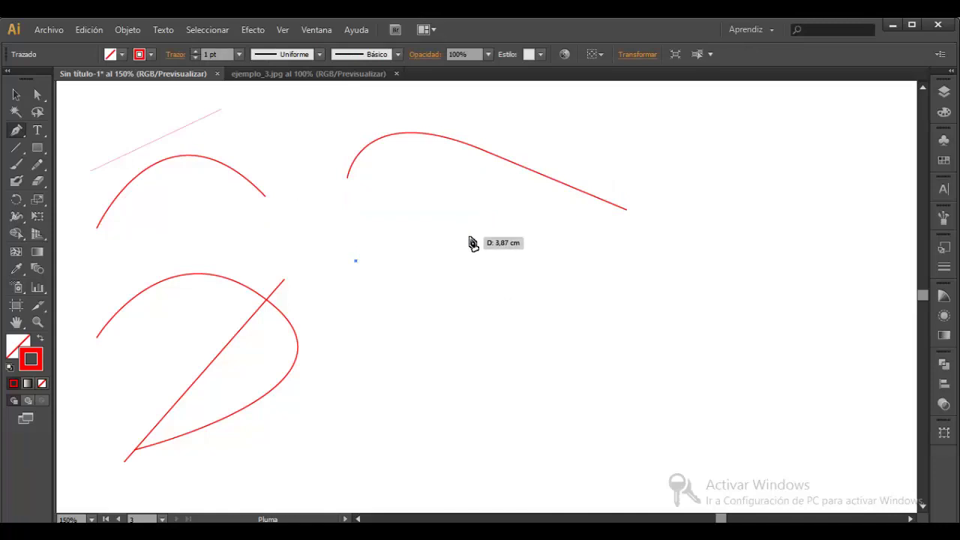
drag(470, 237, 549, 278)
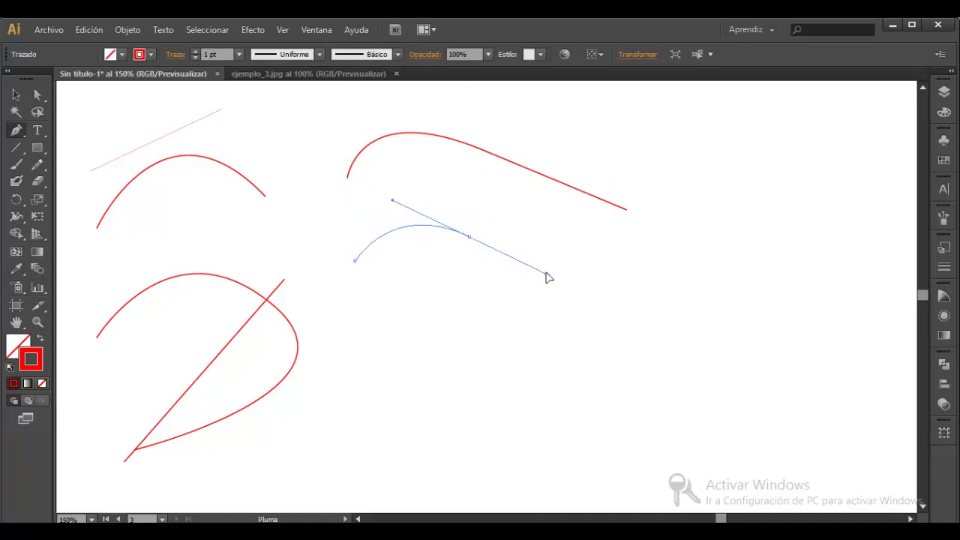
drag(382, 195, 381, 190)
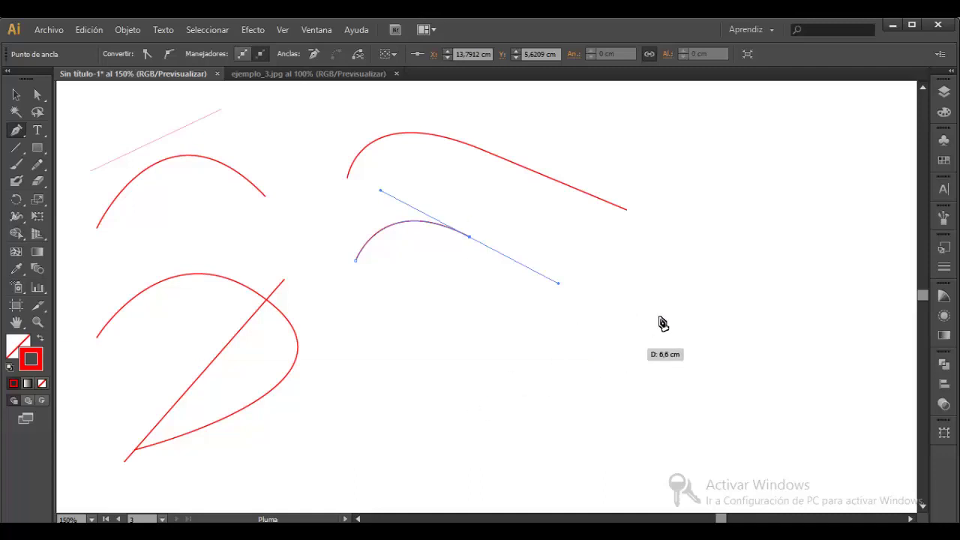
click(594, 226)
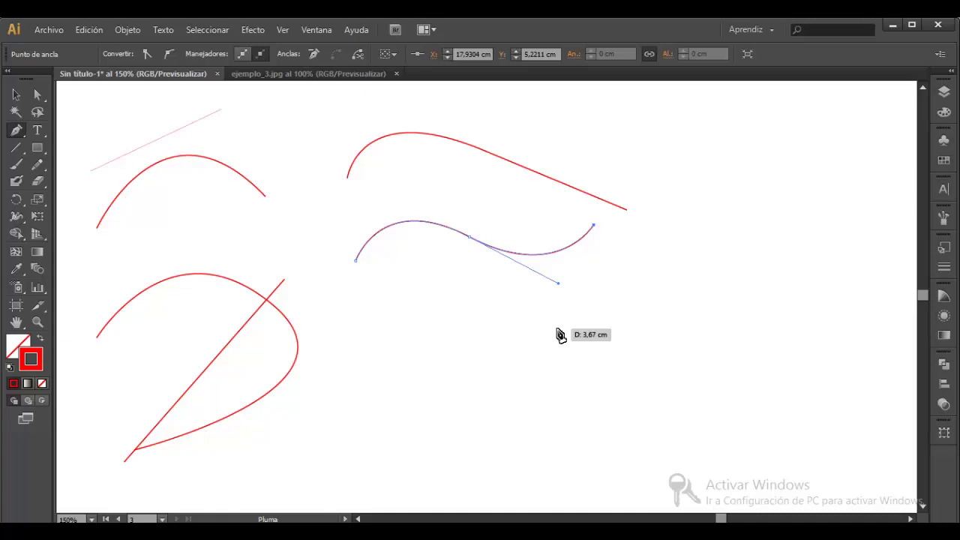
key(v)
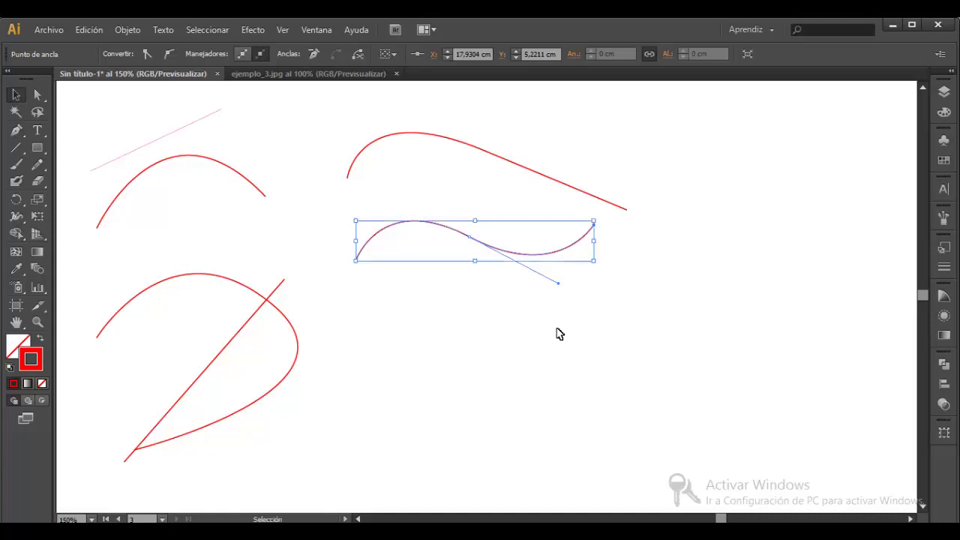
click(432, 385)
key(p)
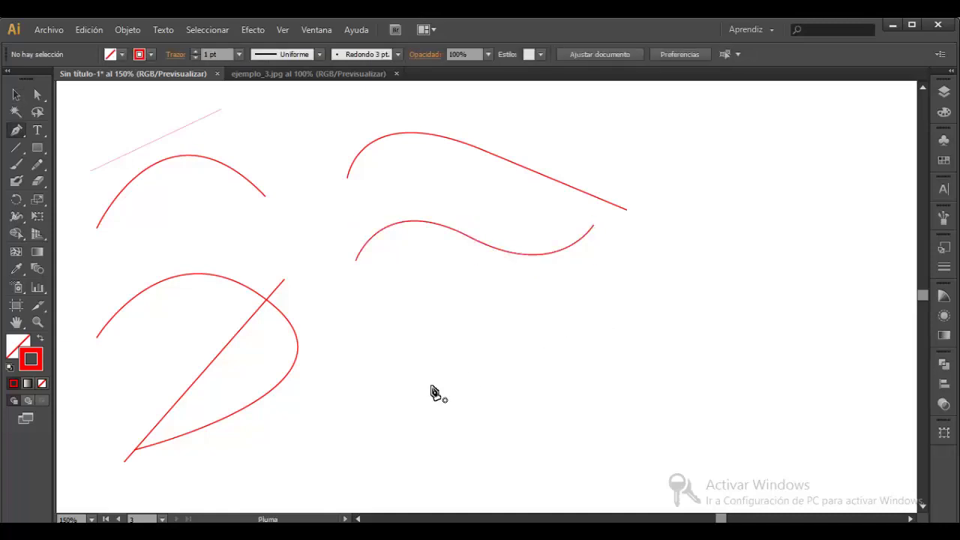
Draw a red arc below the S-curve that breaks sharply into a short down-left straight segment
click(368, 381)
mouse_move(521, 368)
mouse_down()
mouse_move(608, 445)
mouse_move(628, 437)
mouse_move(616, 431)
mouse_up()
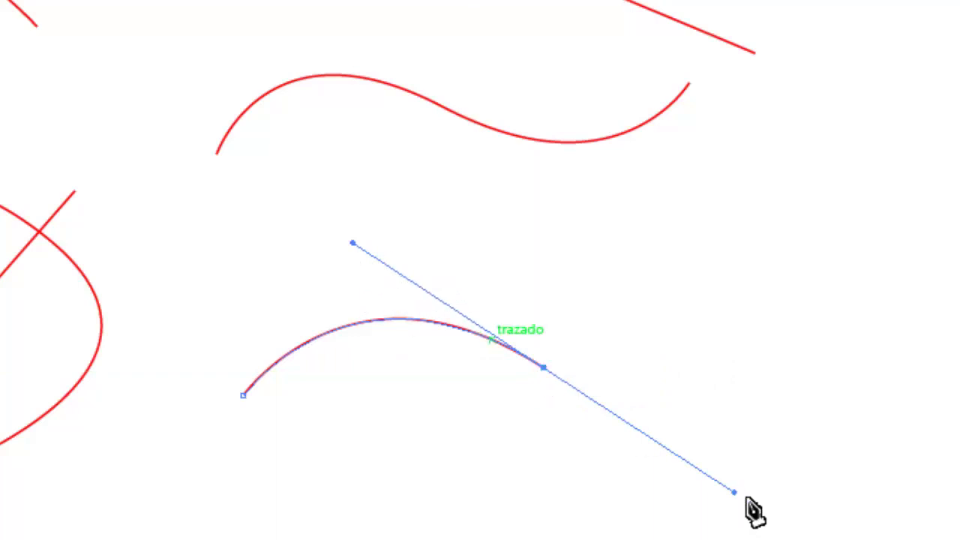
click(543, 369)
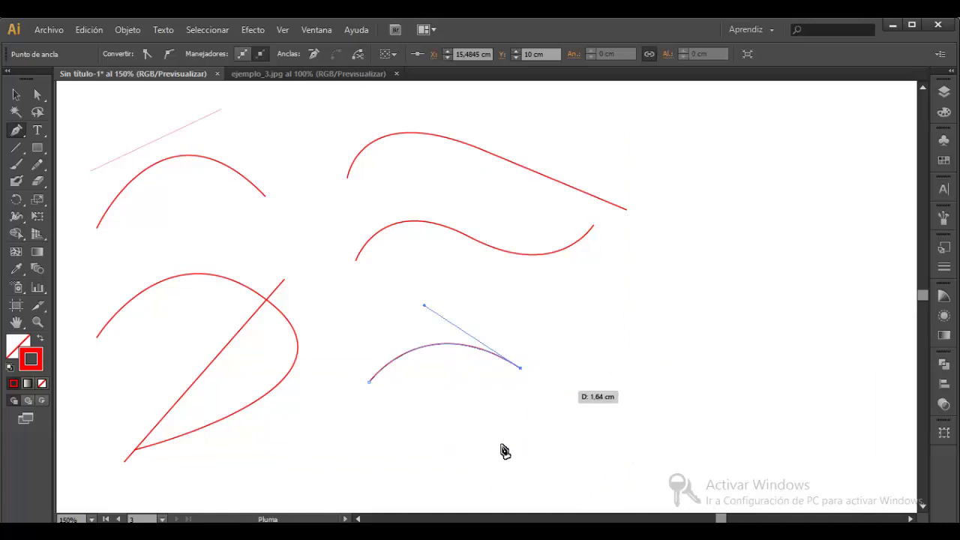
click(455, 425)
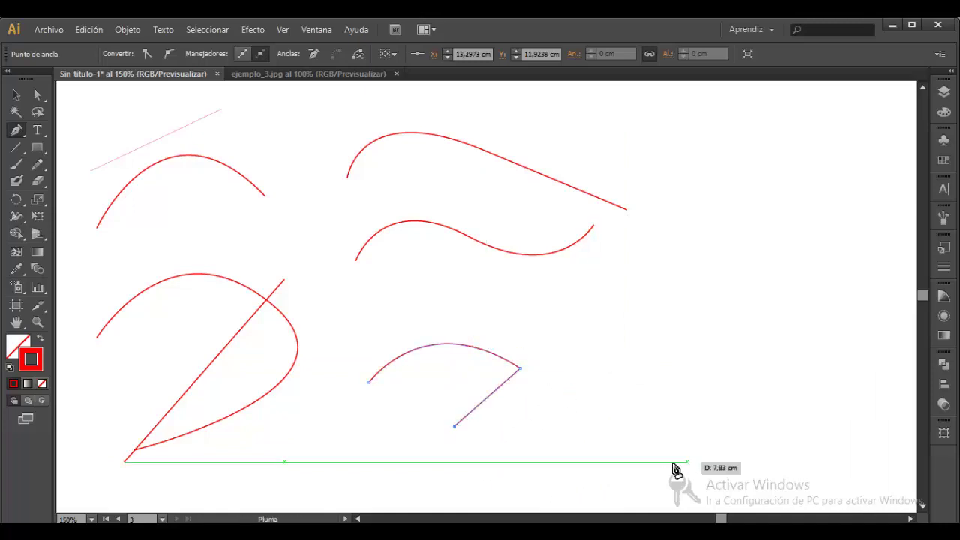
key(v)
click(403, 324)
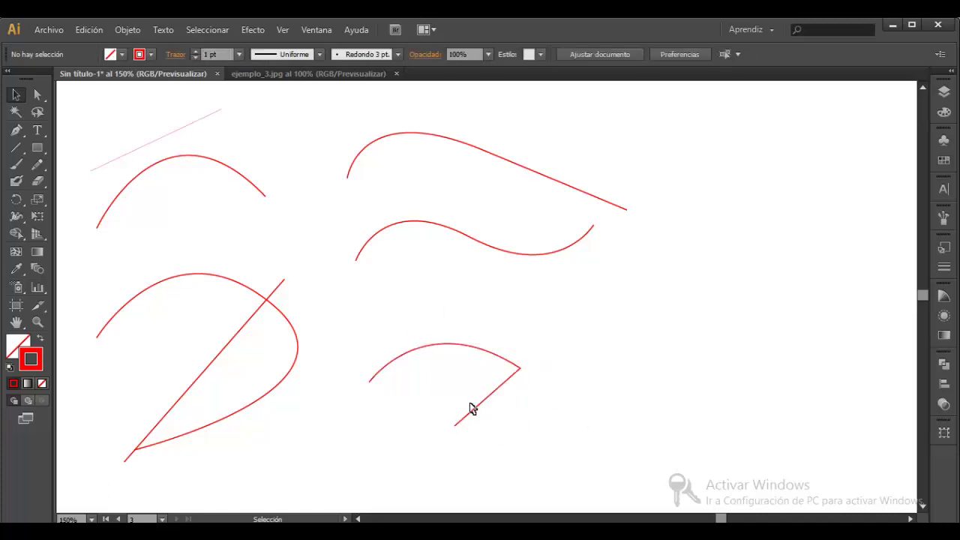
Pan left and draw a red arc turning sharply into a straight line rising up-left
key(p)
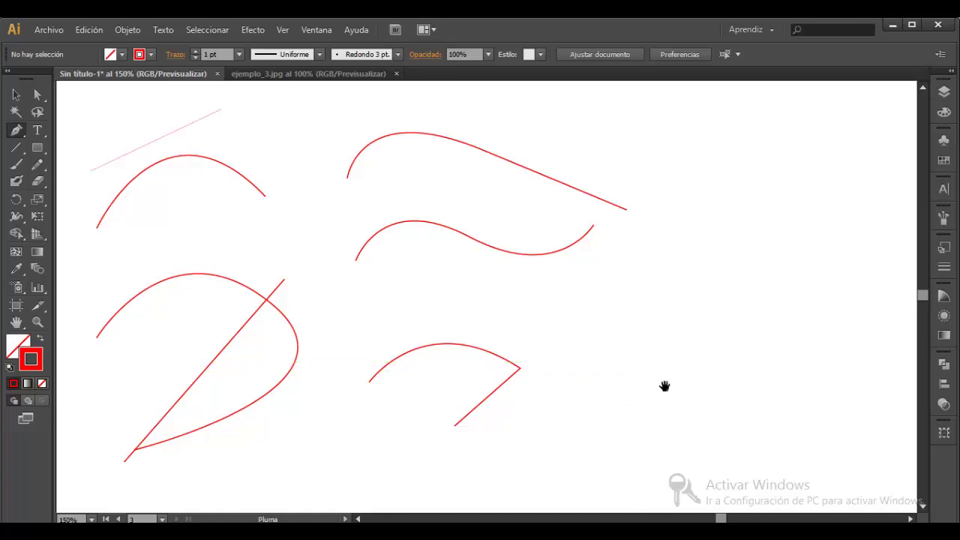
drag(665, 386, 456, 385)
click(467, 387)
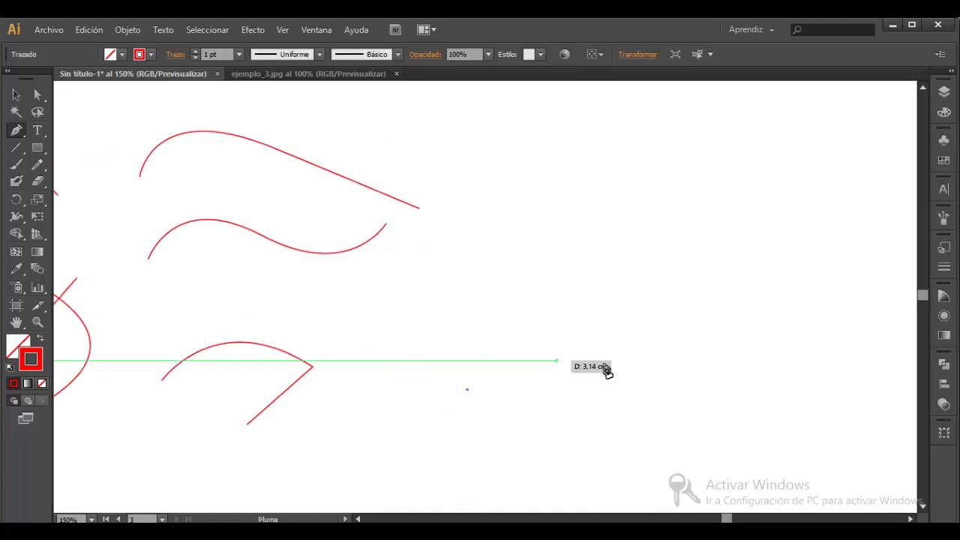
drag(640, 378, 750, 446)
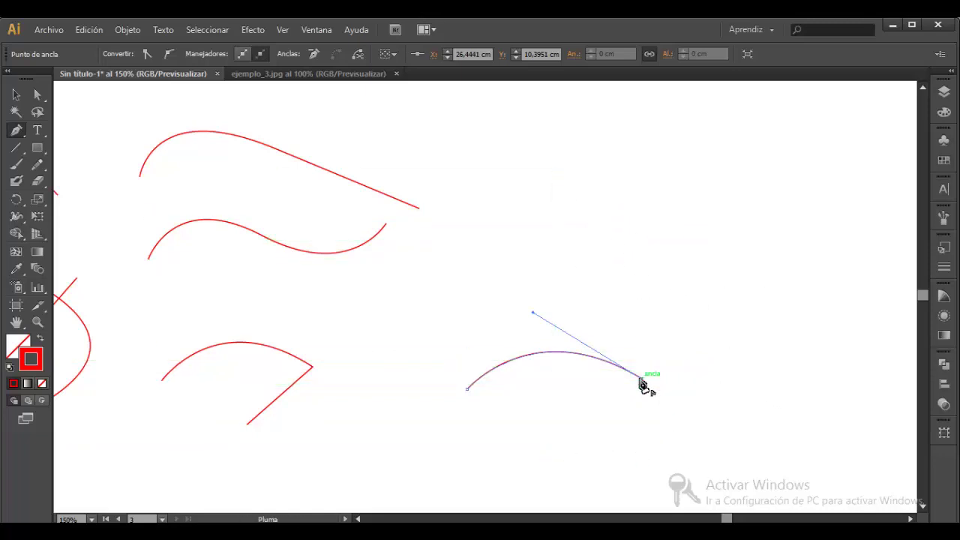
click(549, 215)
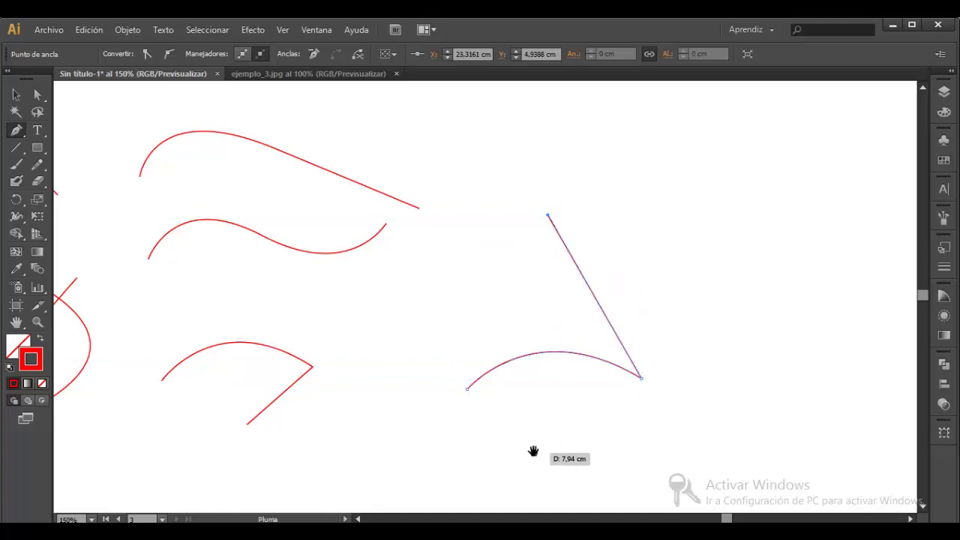
scroll(531, 452, down, 5)
ctrl+click(459, 367)
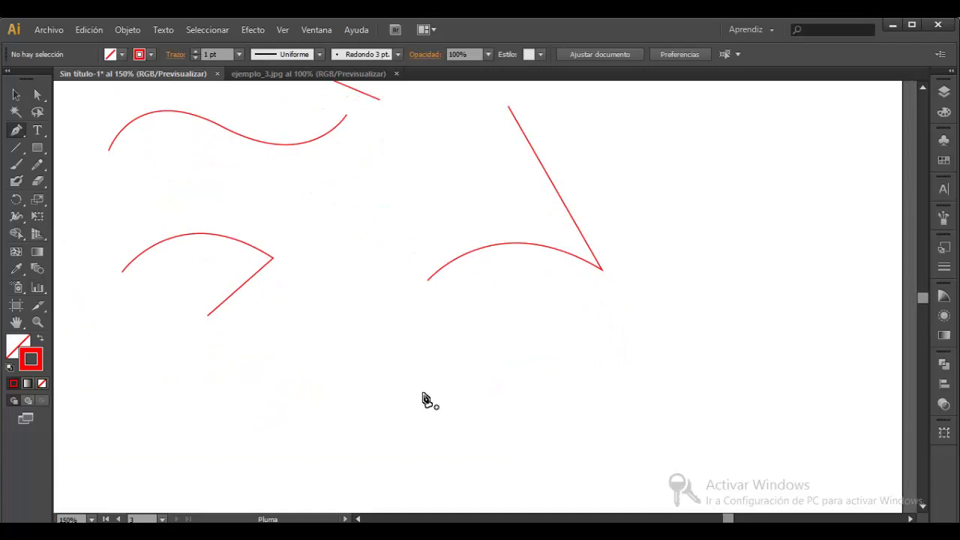
Draw a final red arc below, cornering into a straight up-left line, then zoom out to the artboard
click(423, 392)
mouse_move(598, 387)
mouse_down()
mouse_move(657, 442)
mouse_move(718, 454)
mouse_move(688, 461)
mouse_up()
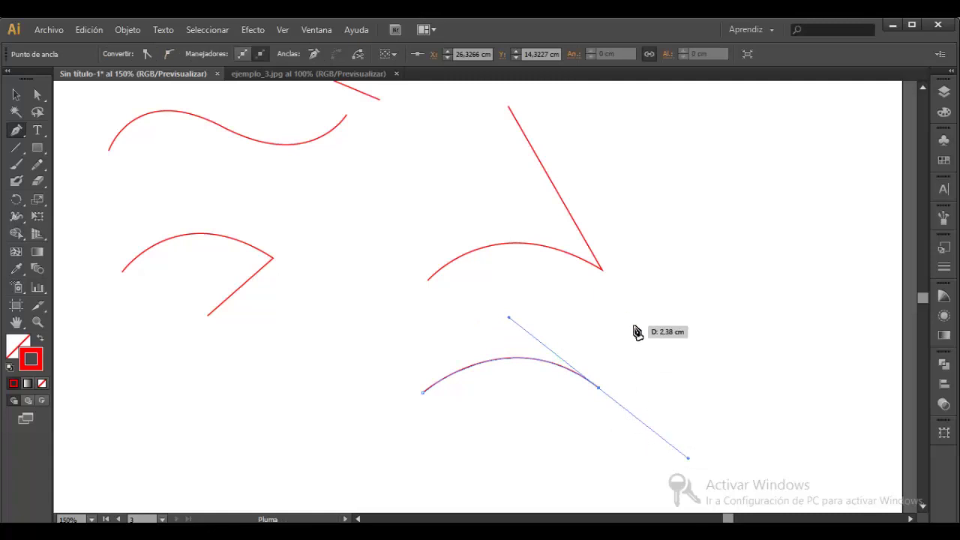
click(511, 267)
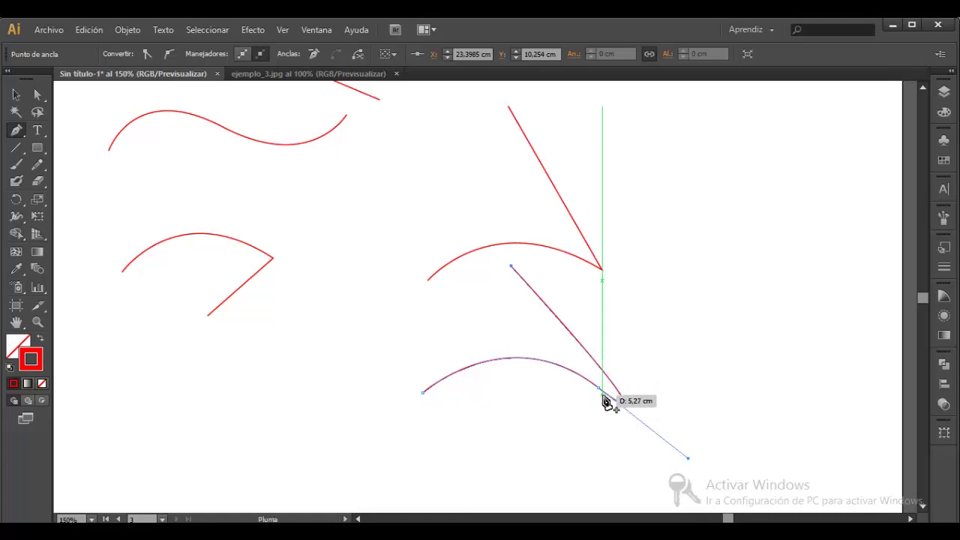
drag(520, 276, 512, 266)
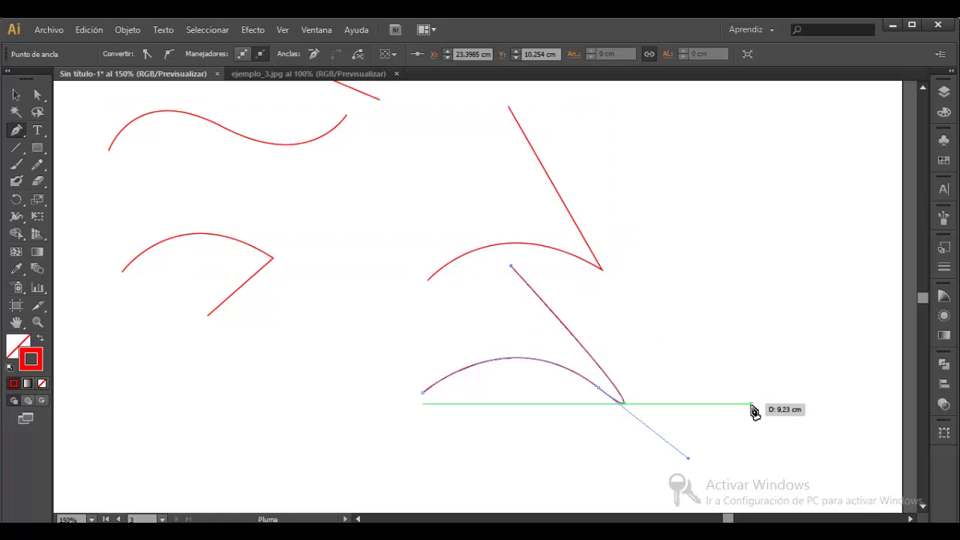
key(v)
click(705, 398)
key(ctrl+minus)
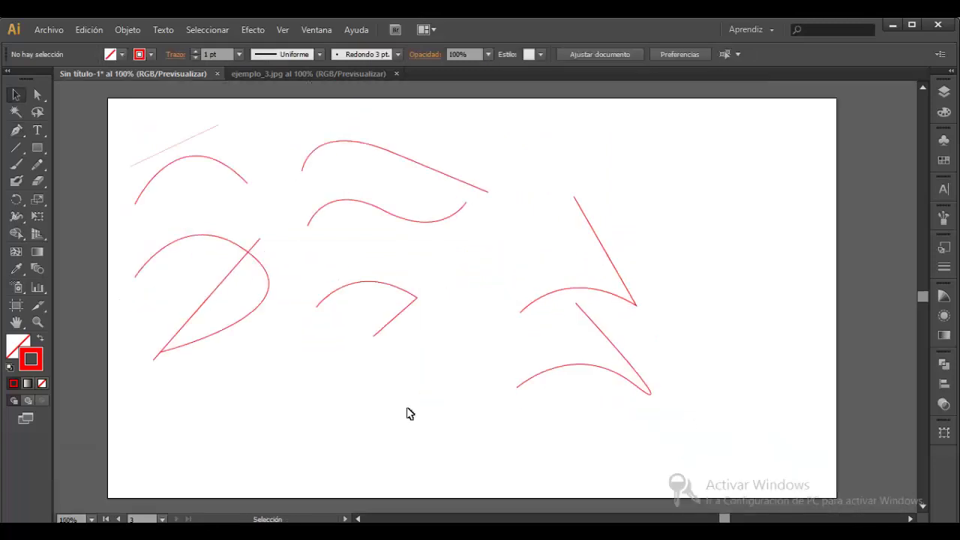